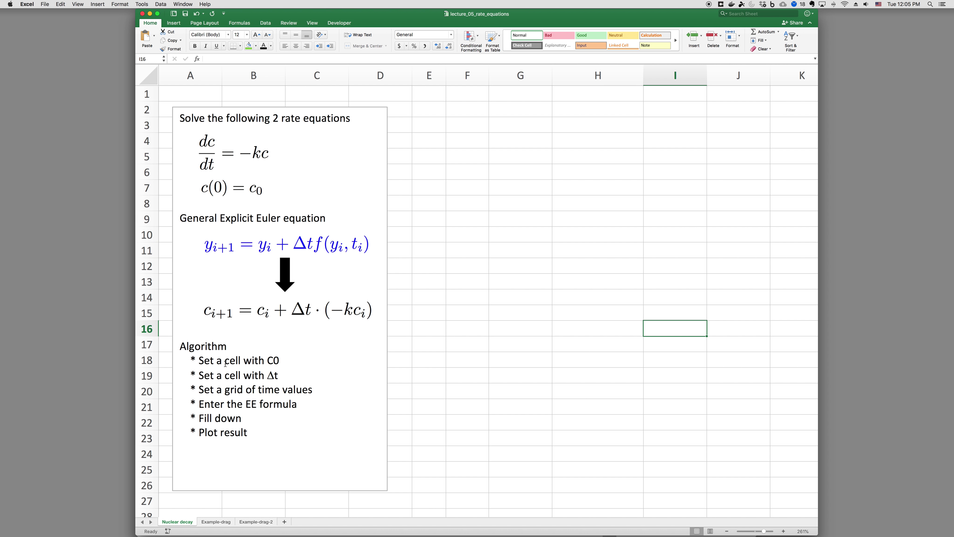
- Enter the parameter labels c0, k and dt in cells E5 to E7
click(425, 157)
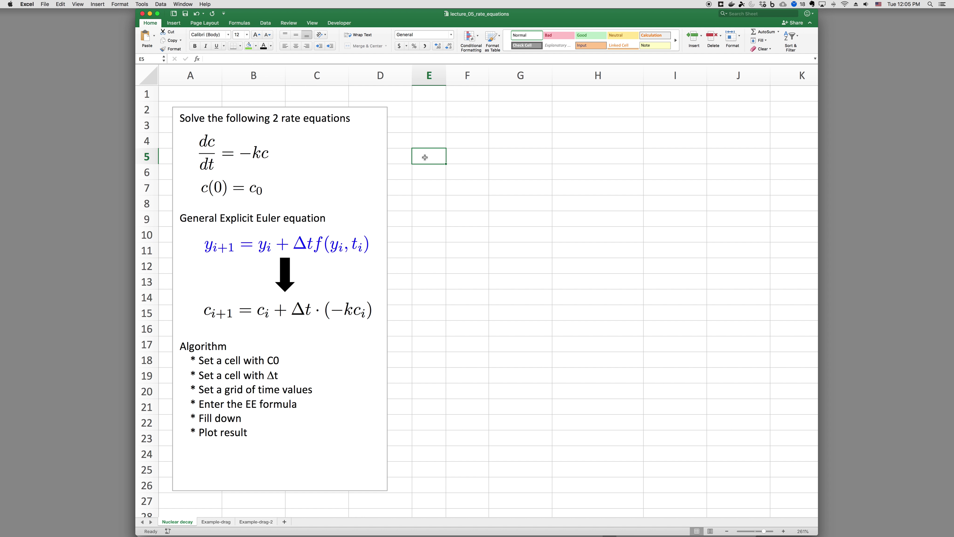
text(c0)
key(Return)
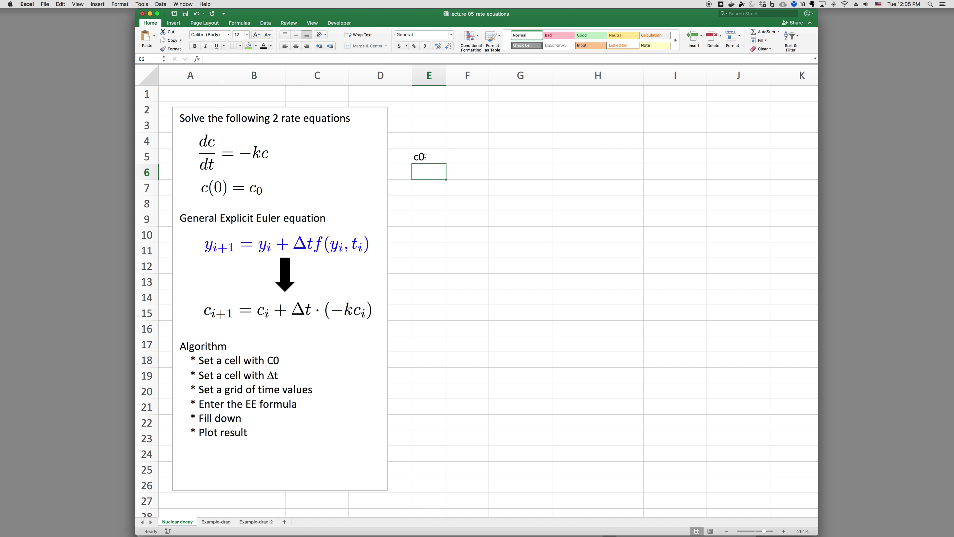
text(k)
key(Return)
text(dt)
key(Return)
- Enter the parameter values 1 for c0, 1 for k and 0.1 for dt in cells F5 to F7
key(Up)
key(Up)
key(Up)
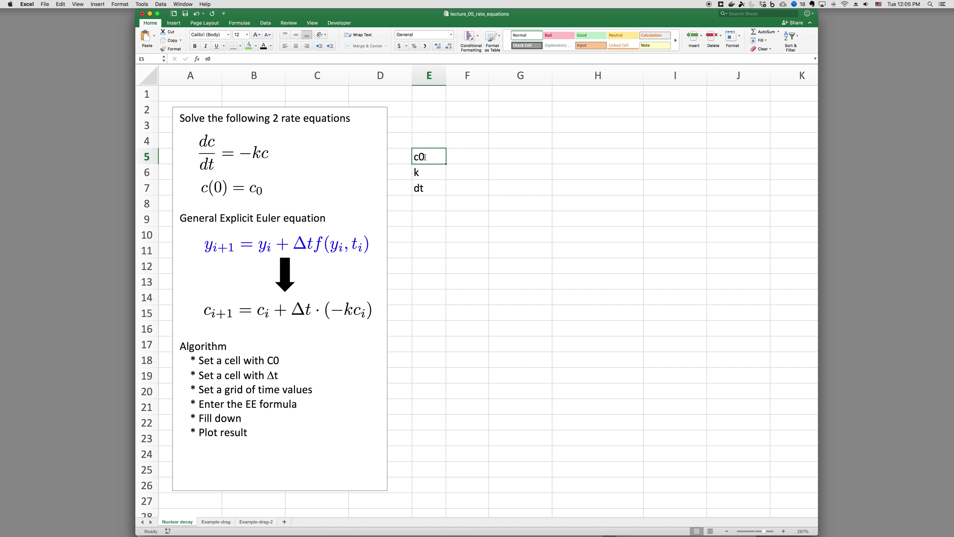
key(Right)
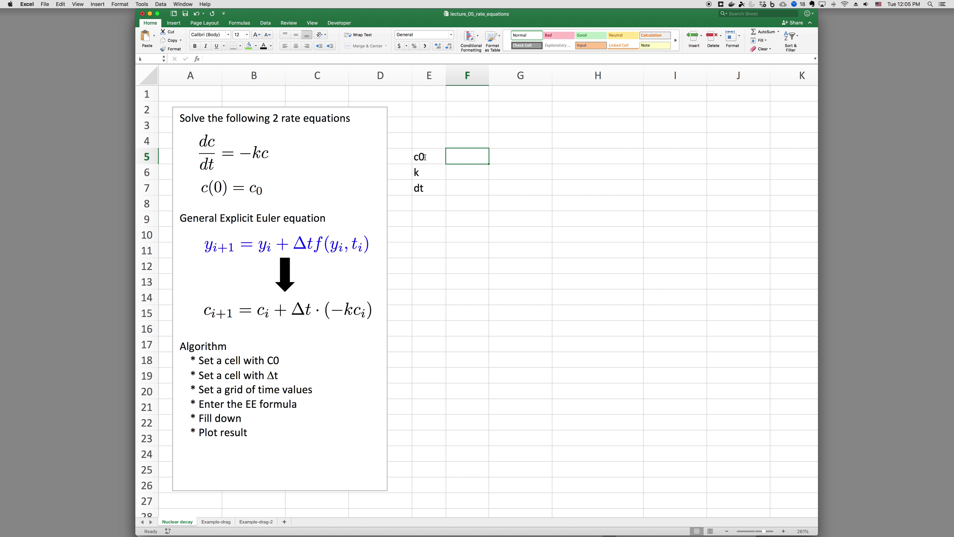
text(1)
key(Return)
text(1)
key(Return)
text(0.1)
key(Return)
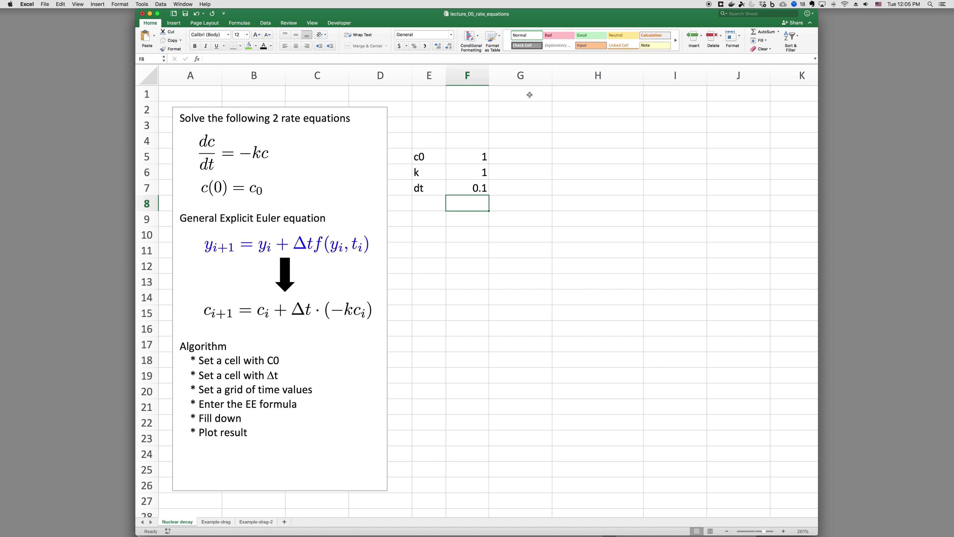
- Center the contents of columns H and I and narrow column H slightly
drag(551, 81, 611, 79)
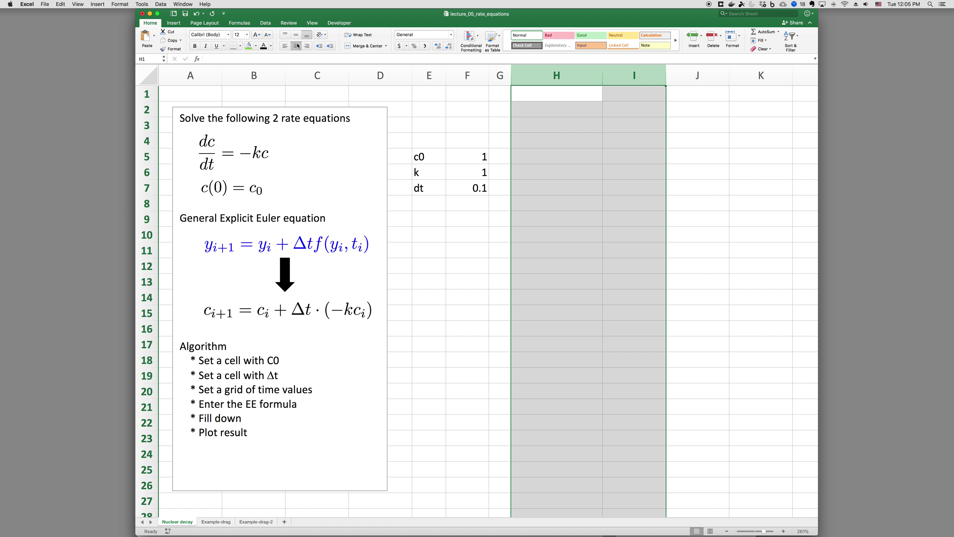
click(625, 89)
drag(603, 80, 570, 81)
- Add the bold column headings t in H1 and c in I1
click(533, 97)
text(t)
key(Tab)
text(c)
key(Return)
key(Up)
key(shift+Left)
key(super+b)
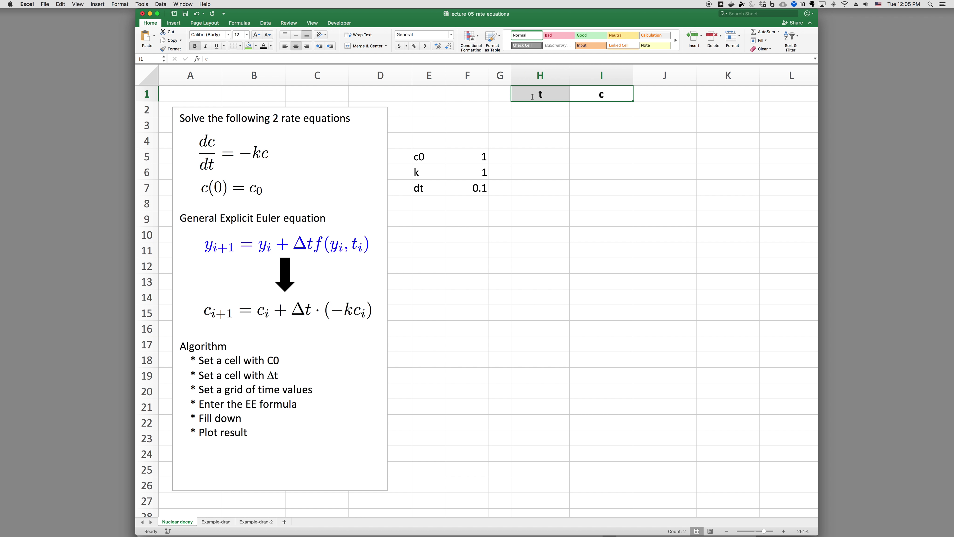
- Start the time column with the value 0 in H2
key(Down)
key(Left)
text(0)
key(Return)
- Enter the time-step formula =H2+$F$7 in H3 and fill it down to H27
text(=)
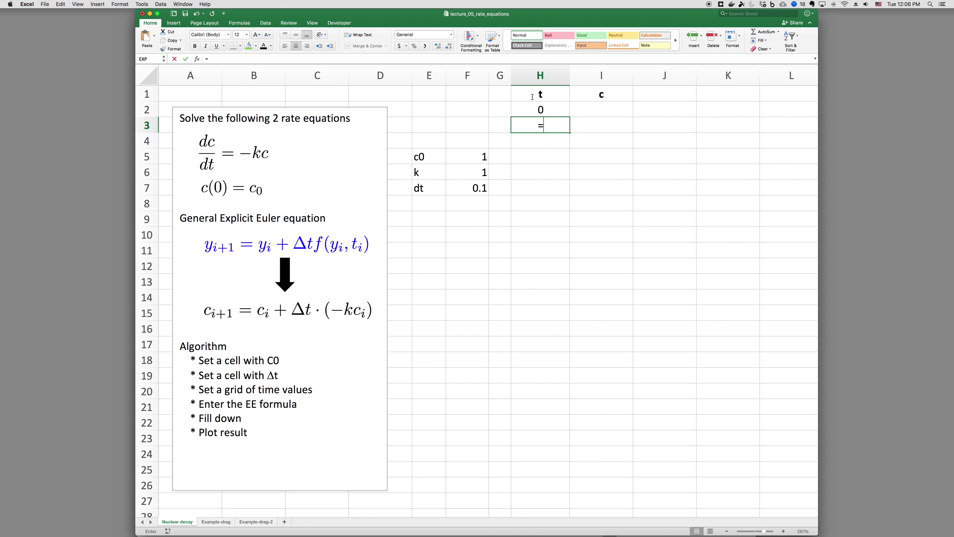
key(Up)
text(+)
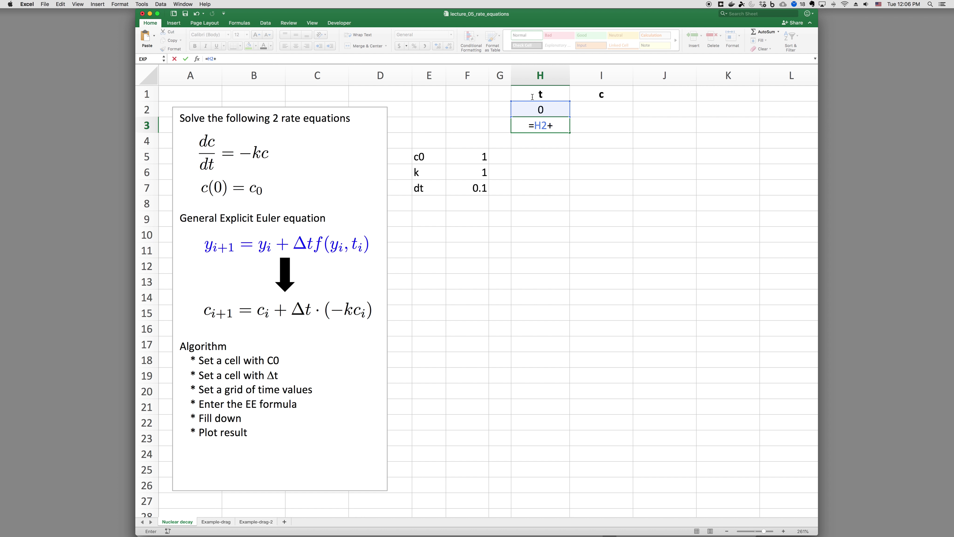
click(464, 187)
key(F4)
key(Return)
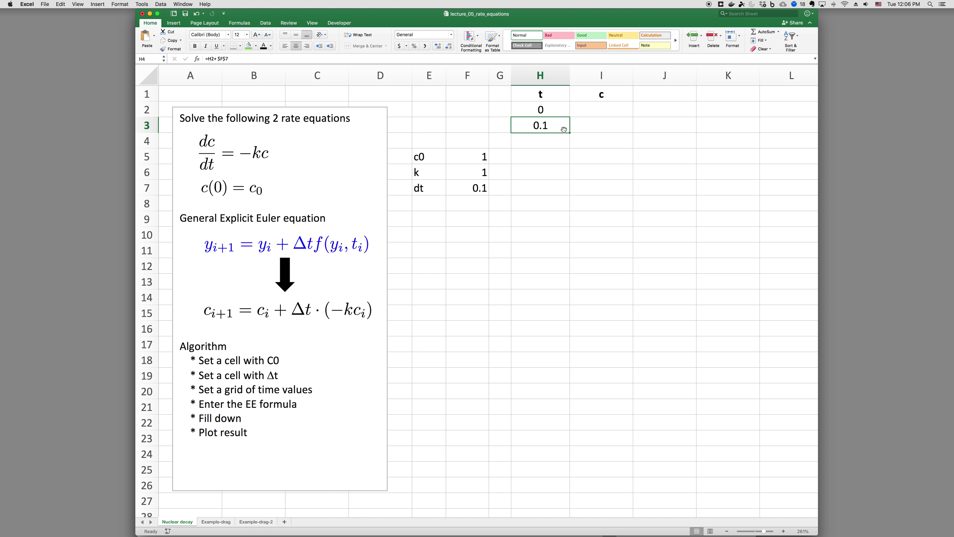
drag(568, 134, 569, 506)
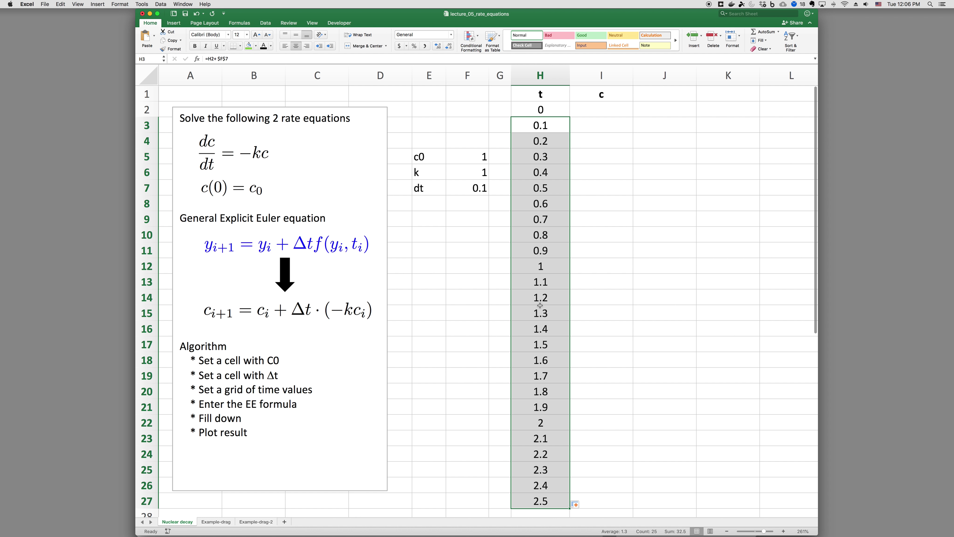
- Inspect the cell references used by the time formula in H3
click(545, 126)
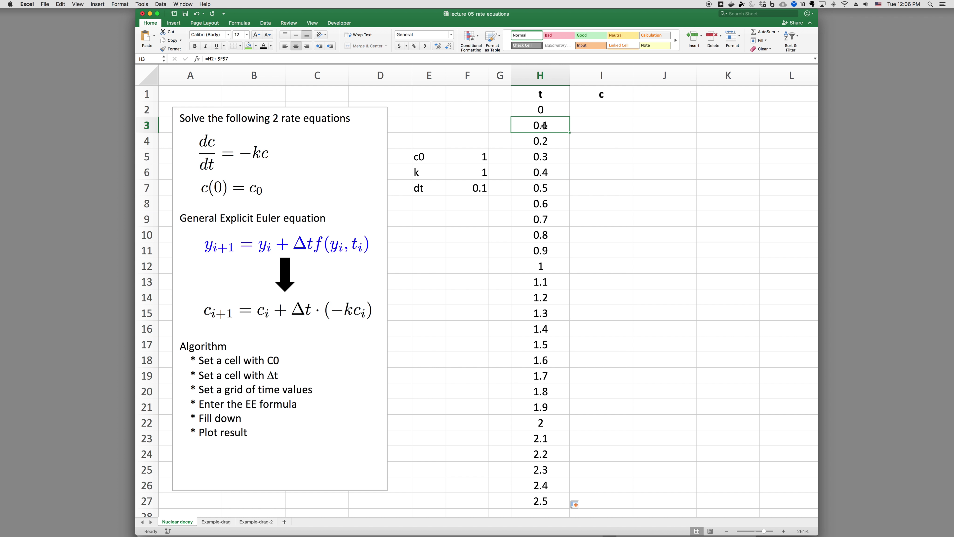
double_click(552, 126)
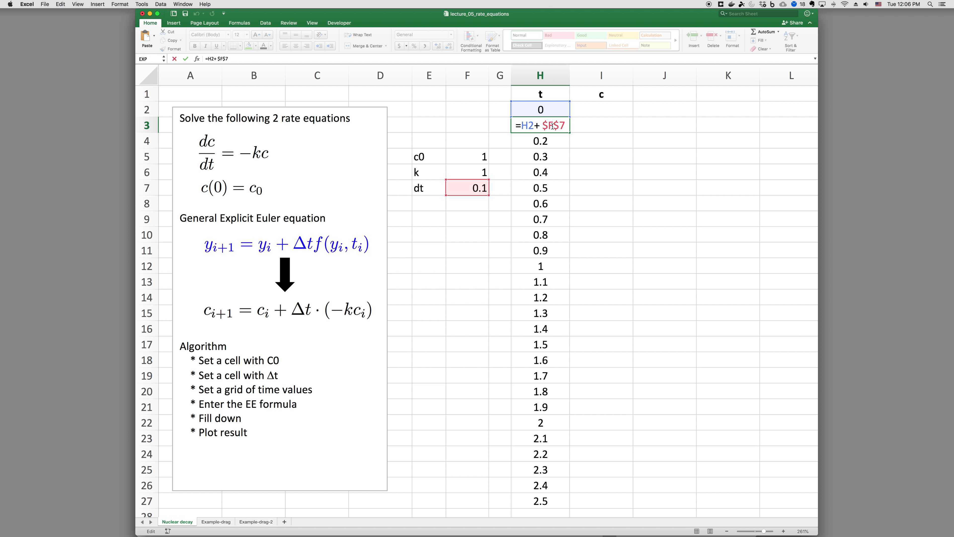
key(Return)
- Try a dt of 0.2 in F7, then restore it to 0.1
click(475, 186)
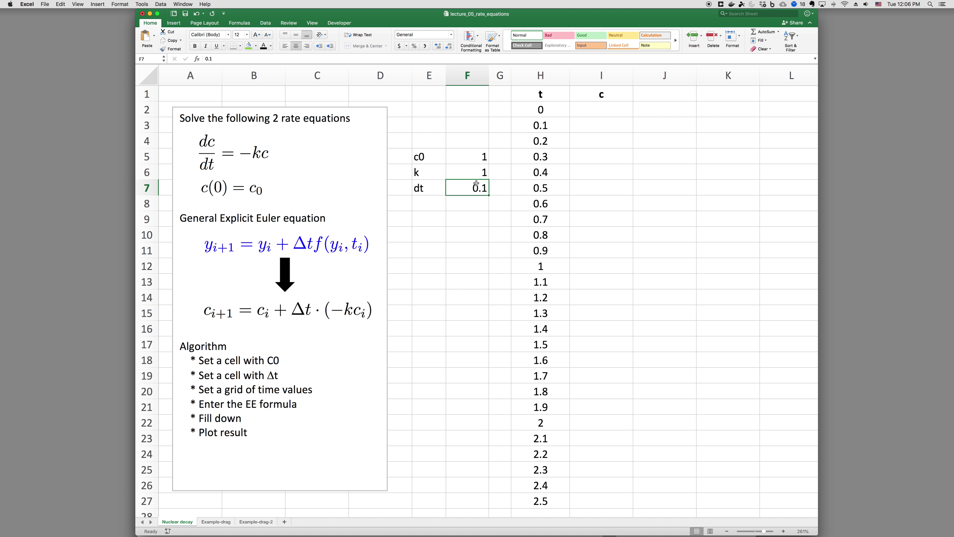
text(0.2)
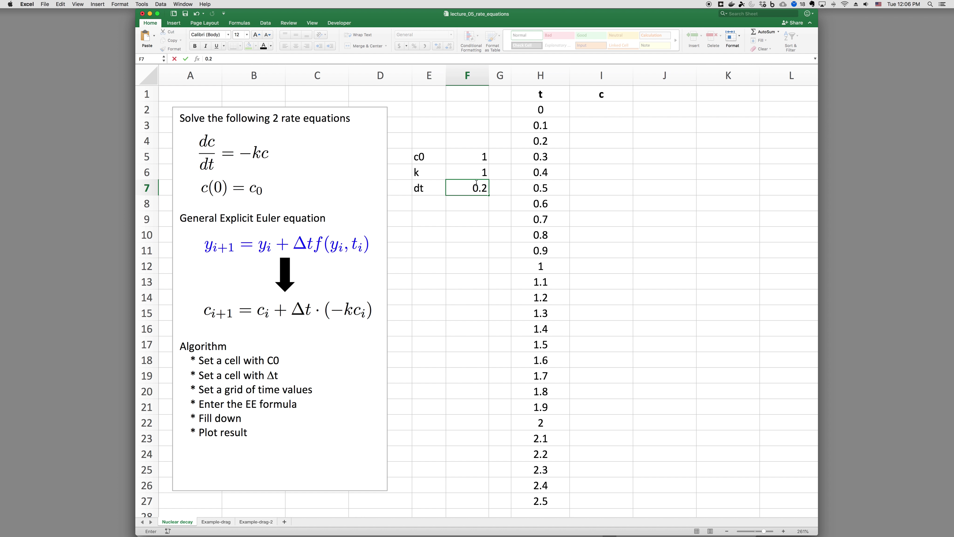
key(Return)
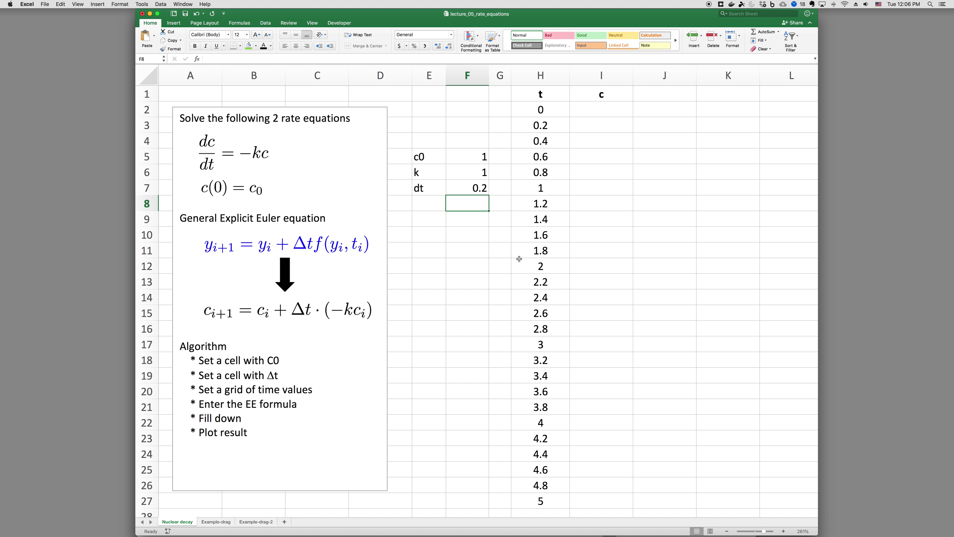
click(475, 189)
text(0.1)
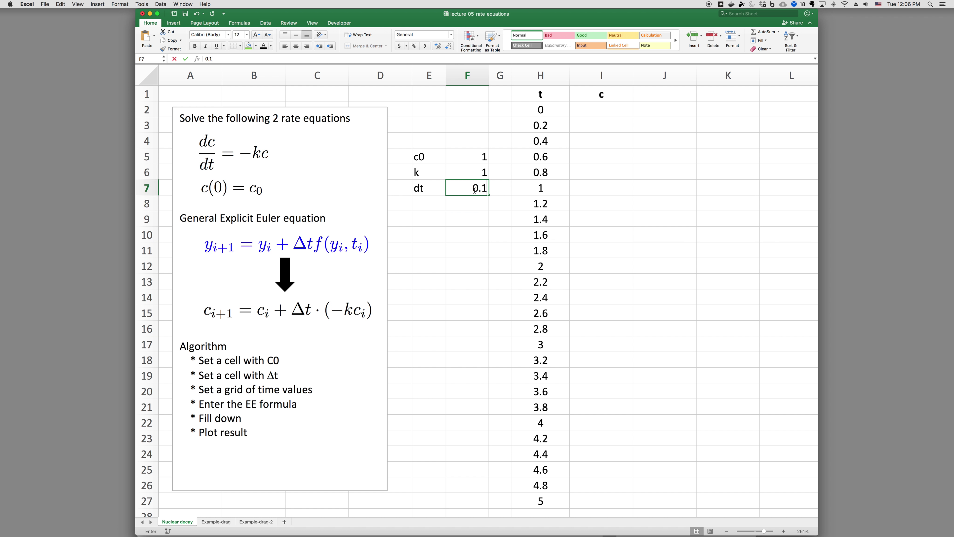
key(Return)
- Try filling the time column down to H27 from the first two values in H2:H3
click(543, 120)
click(542, 115)
click(542, 120)
double_click(542, 120)
key(Escape)
key(Return)
scroll(543, 114, right, 1)
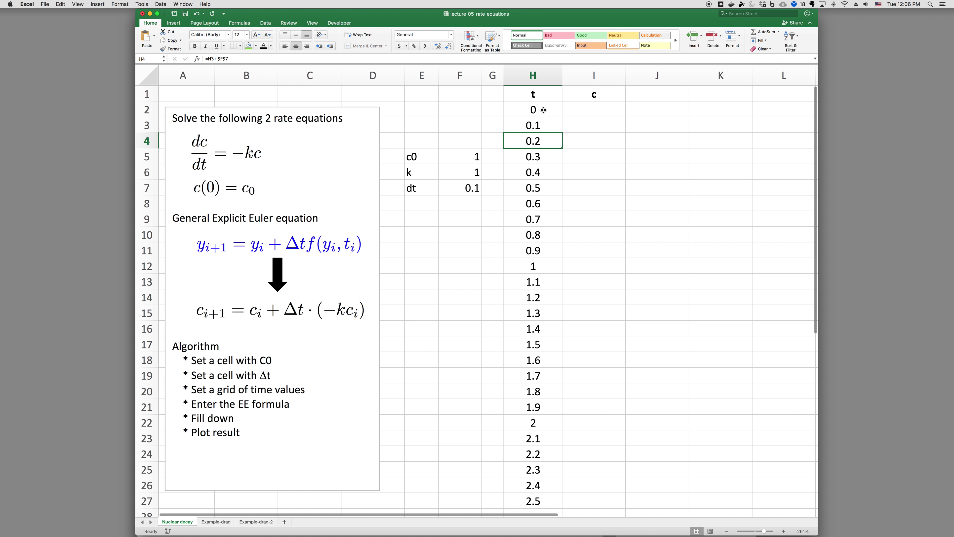
drag(544, 109, 543, 124)
double_click(562, 132)
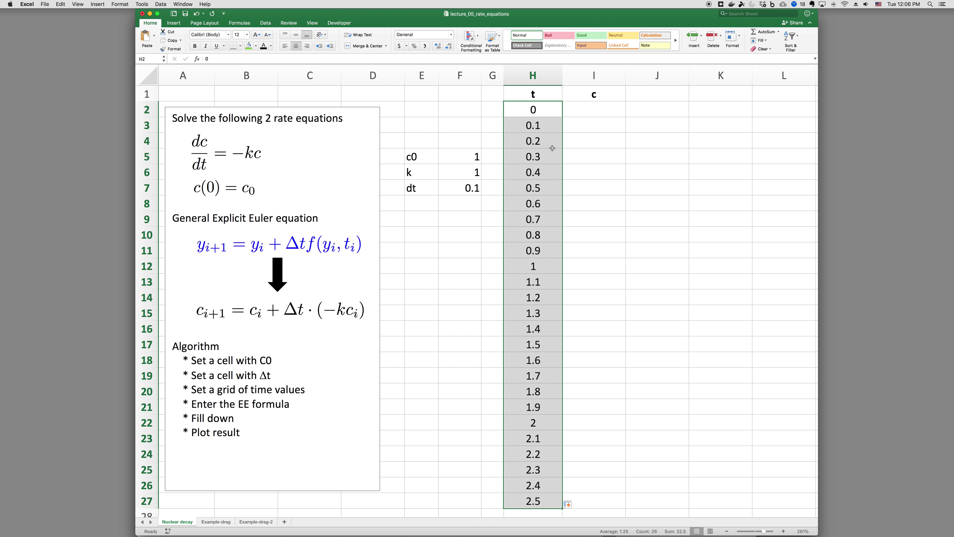
- Re-enter the formula =H2+$F$7 in H3 and fill it down the time column to H27
click(533, 128)
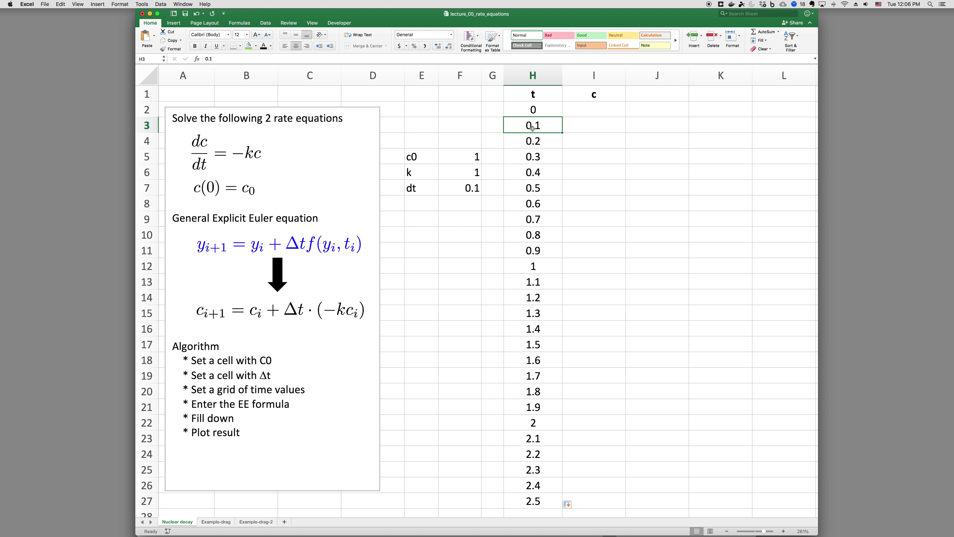
text(=H2+)
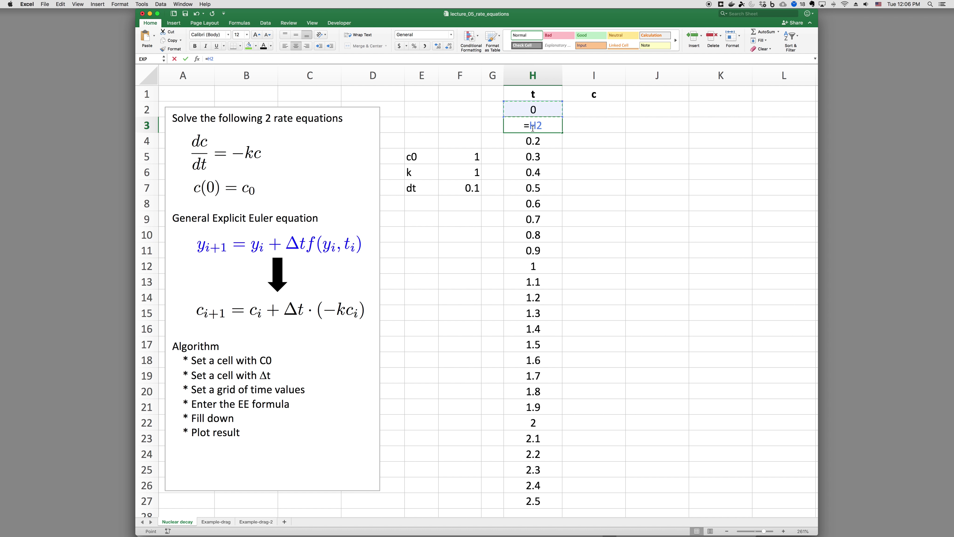
click(469, 187)
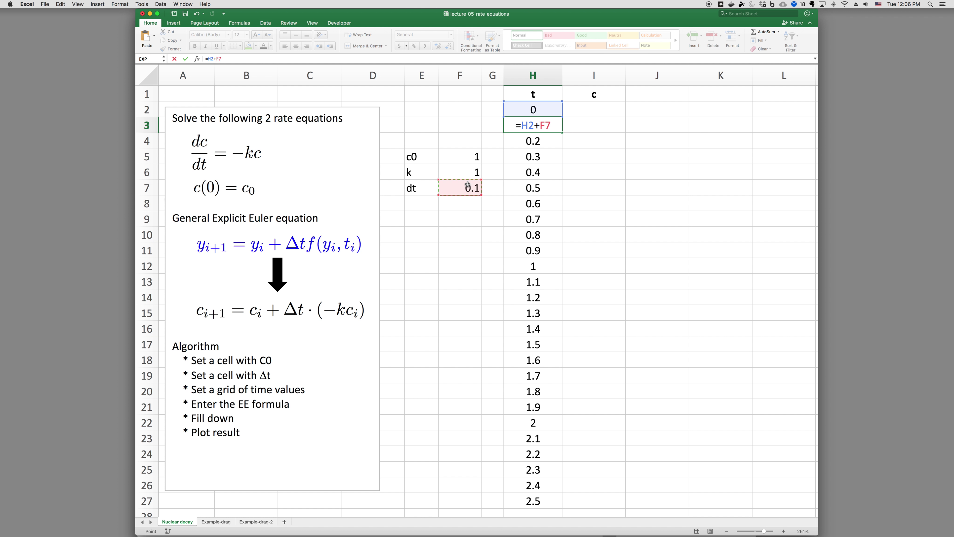
key(F4)
key(Return)
click(555, 126)
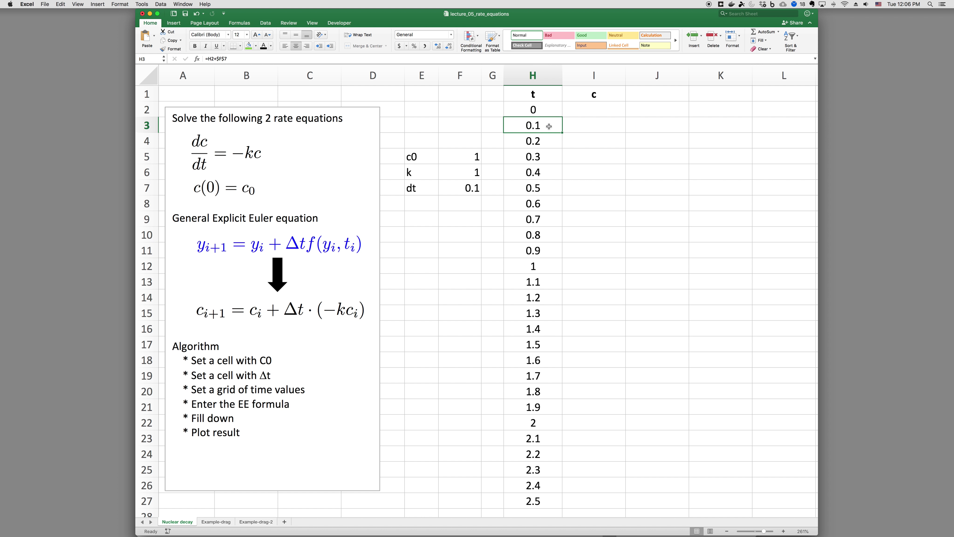
double_click(562, 133)
- Set the initial concentration in I2 to reference the c0 value in F5
click(598, 115)
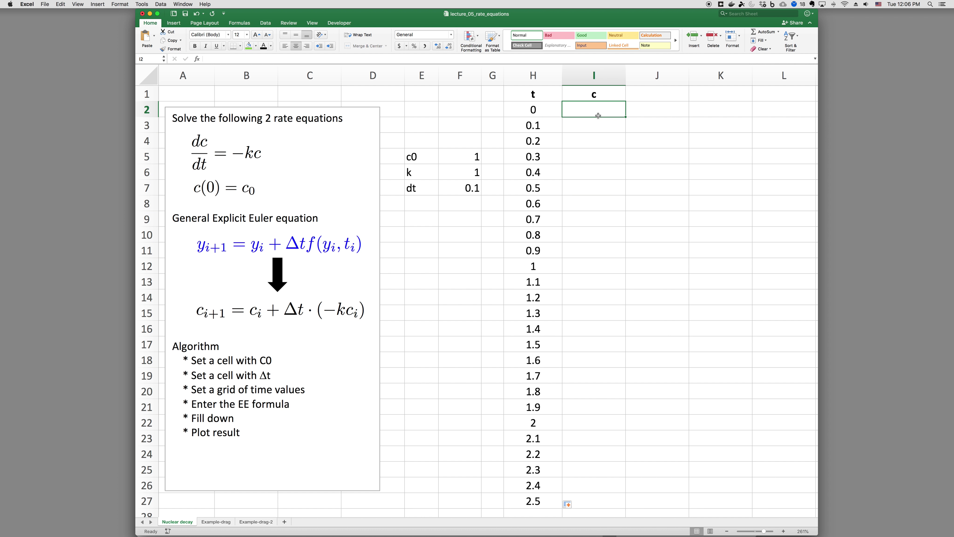
text(=)
click(477, 155)
key(Return)
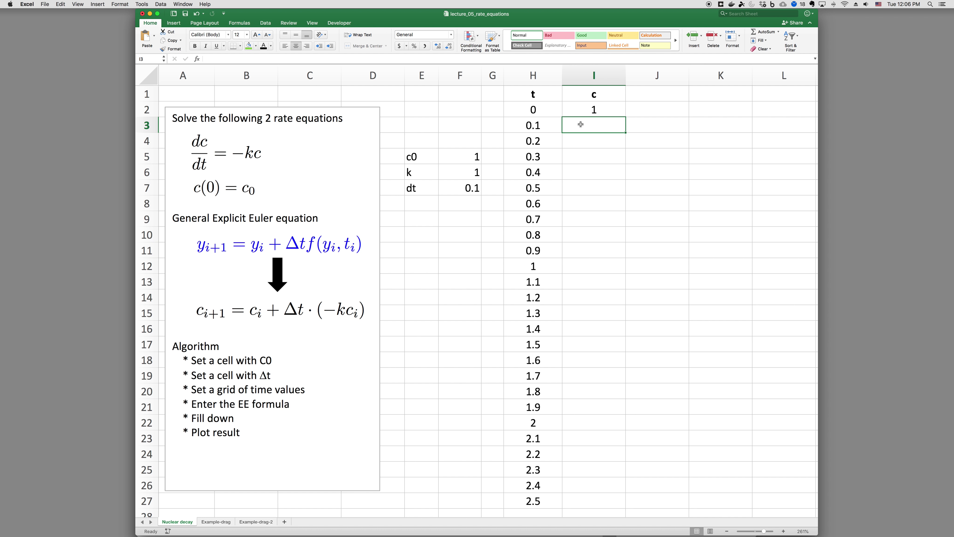
- Enter the explicit Euler formula =I2 + $F$7*(-$F$6*I2) in I3 and fill it down to I27
text(=)
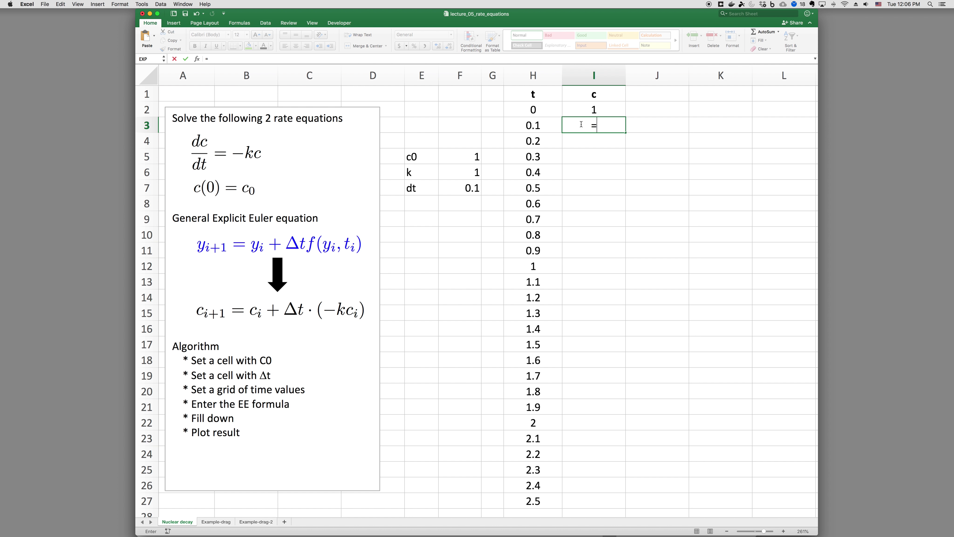
key(Up)
text(+)
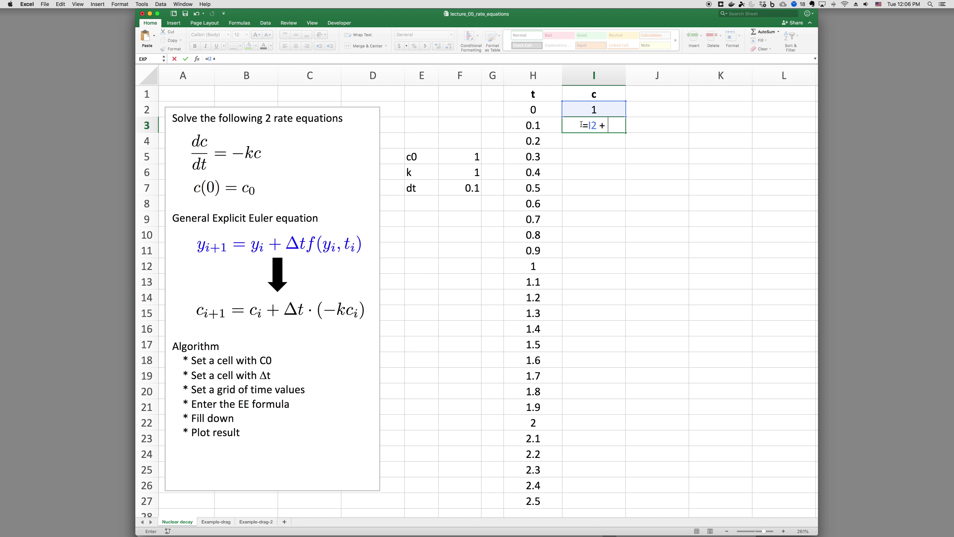
click(457, 185)
key(F4)
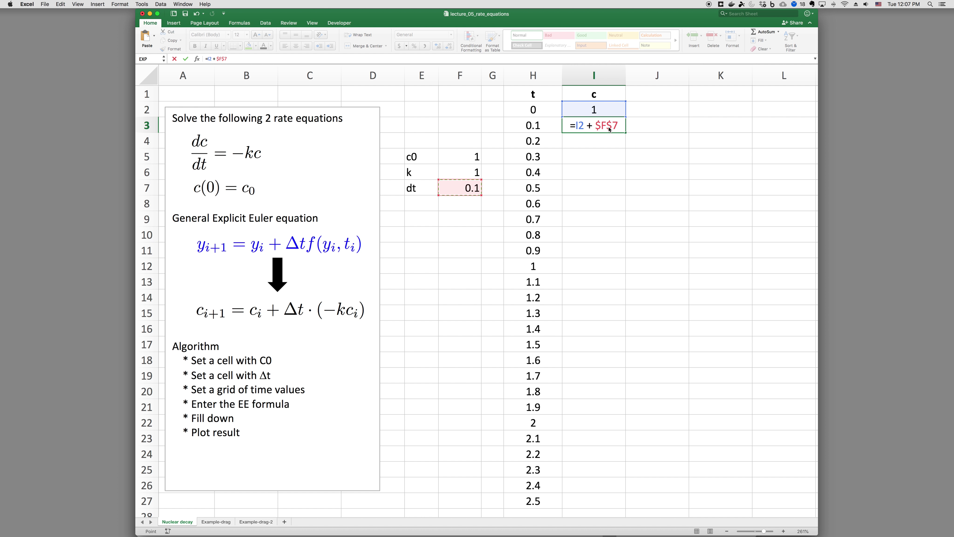
text(*(-)
click(468, 173)
key(super+t)
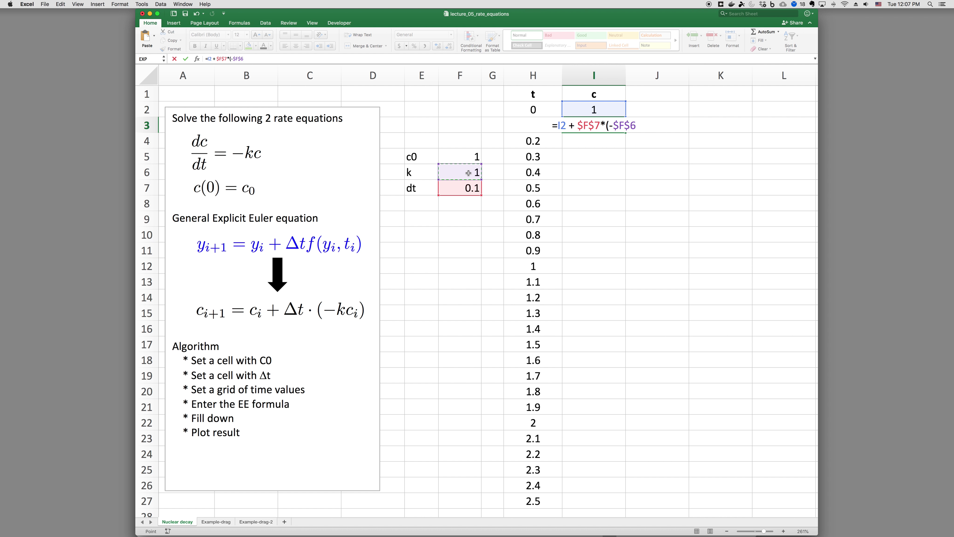
text(*I2))
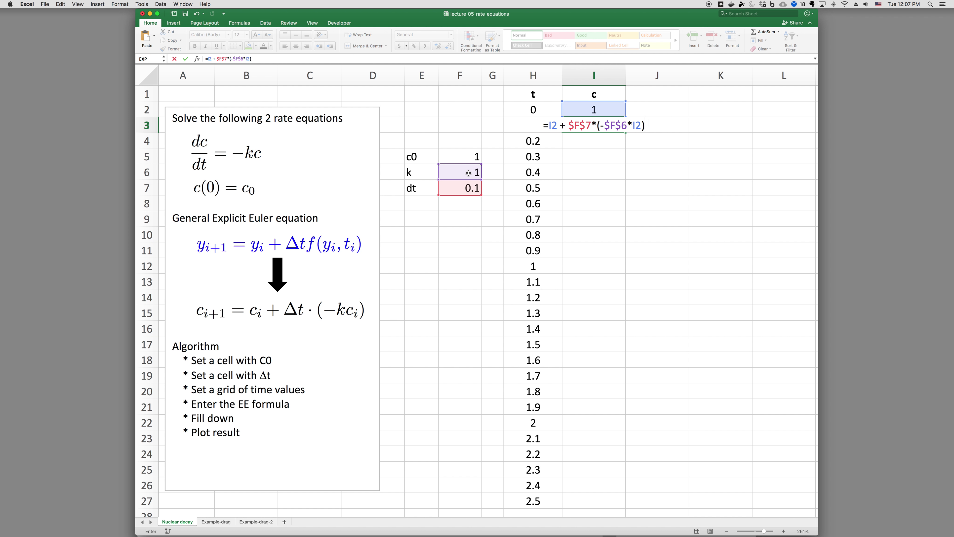
key(Return)
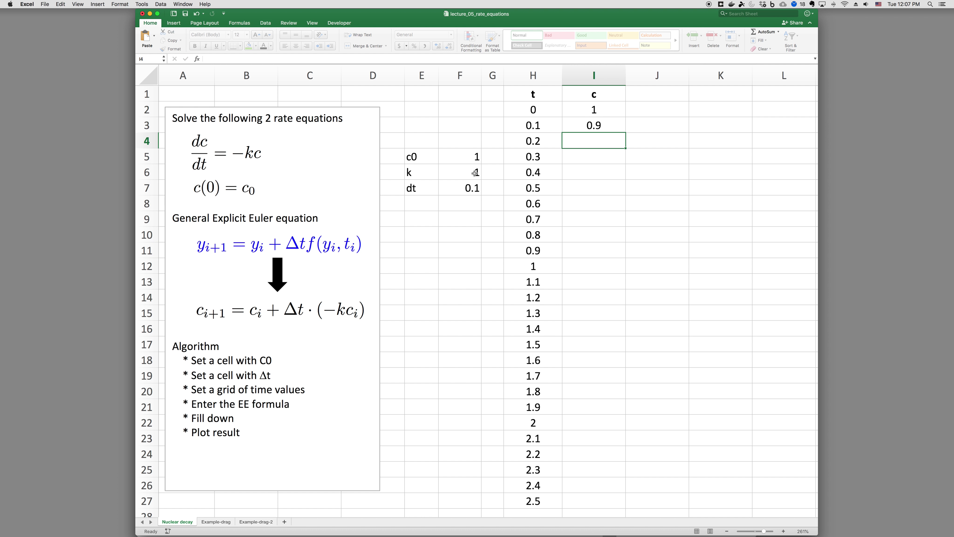
click(606, 127)
double_click(625, 132)
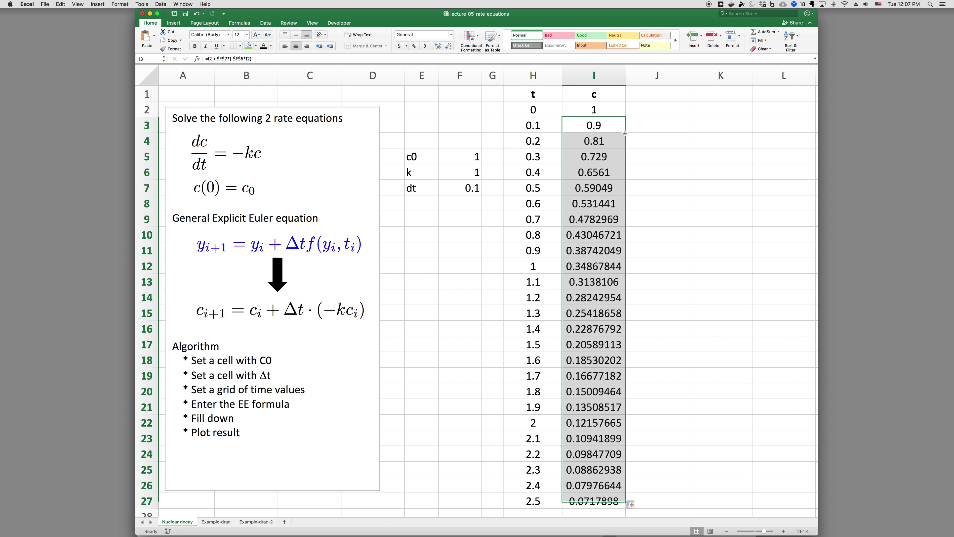
- Color the initial-value cells H2:I2 yellow and the first formula cells H3:I3 green
drag(533, 109, 594, 109)
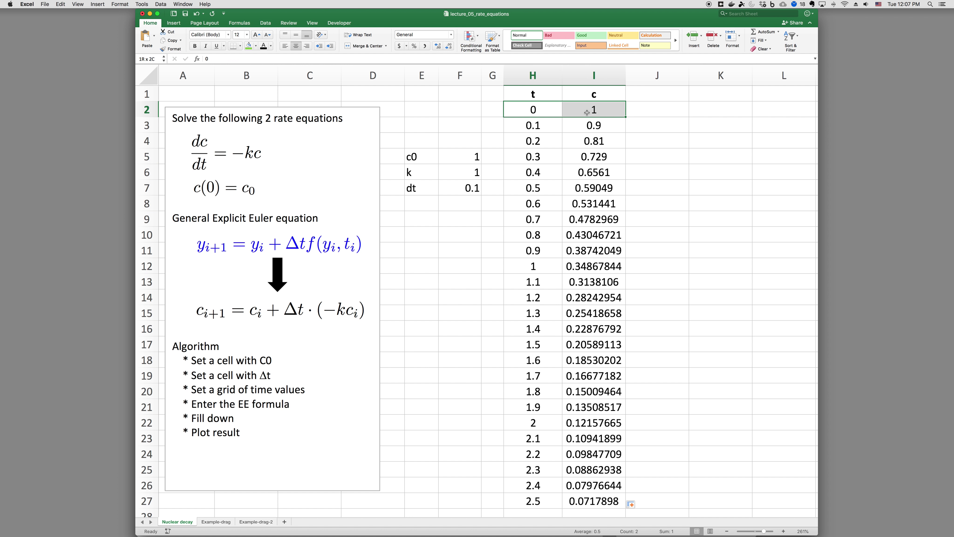
click(256, 46)
click(270, 130)
drag(530, 125, 594, 126)
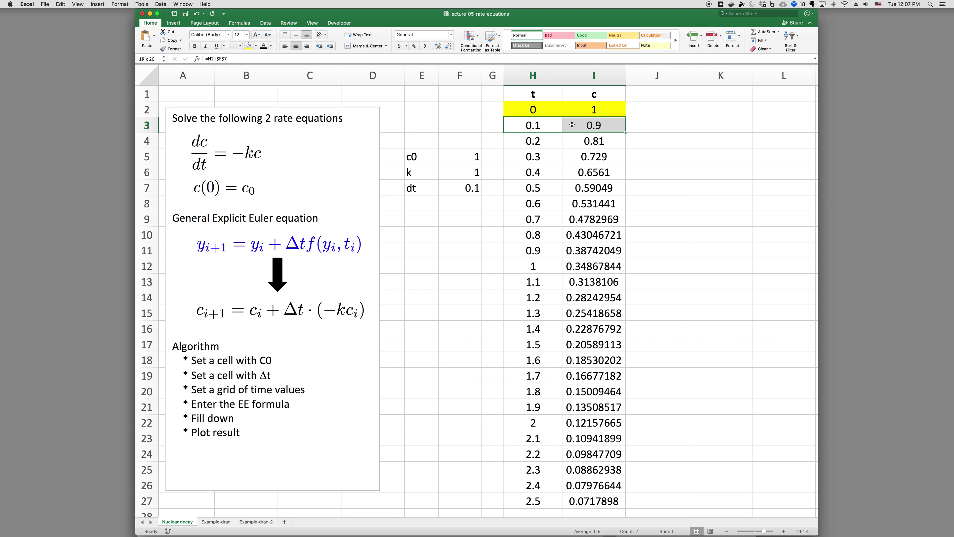
click(256, 46)
click(278, 130)
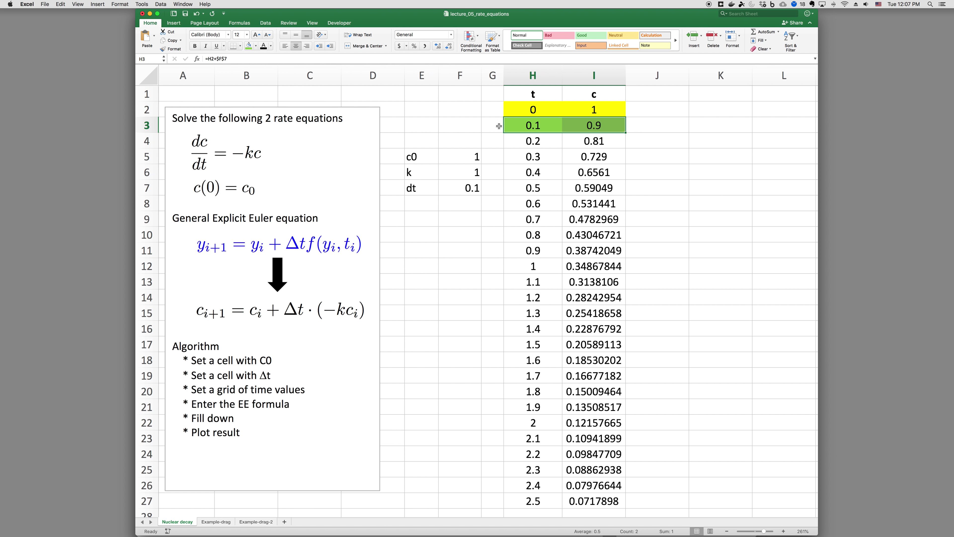
click(541, 127)
drag(541, 127, 600, 126)
click(596, 139)
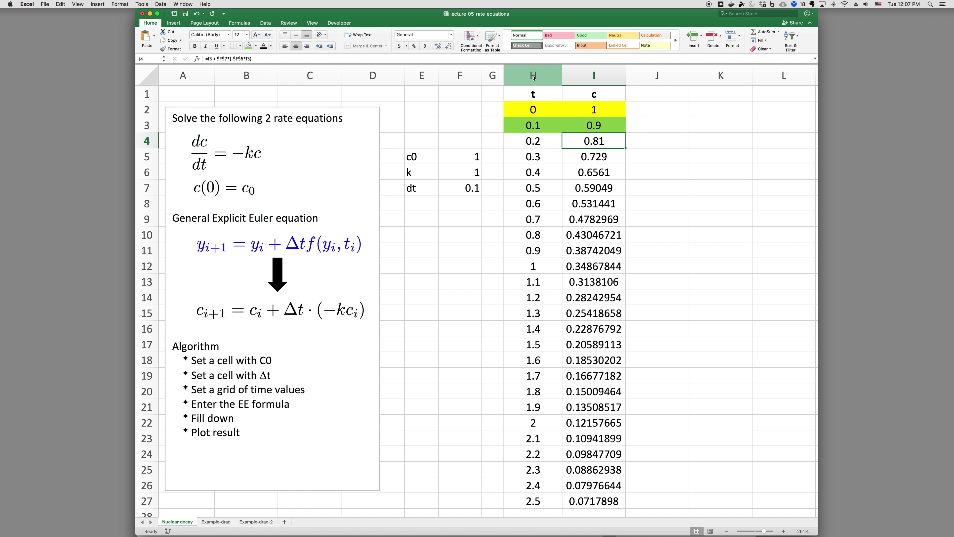
- Plot columns H and I as a Scatter with Straight Lines chart and move it lower over the sheet, below the parameter cells
drag(533, 77, 589, 76)
click(180, 24)
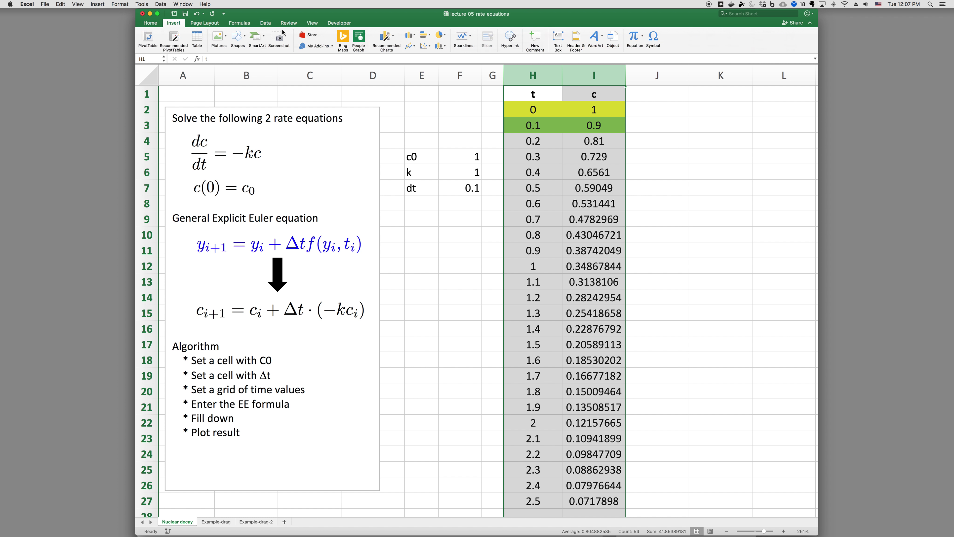
click(417, 48)
click(425, 46)
click(426, 46)
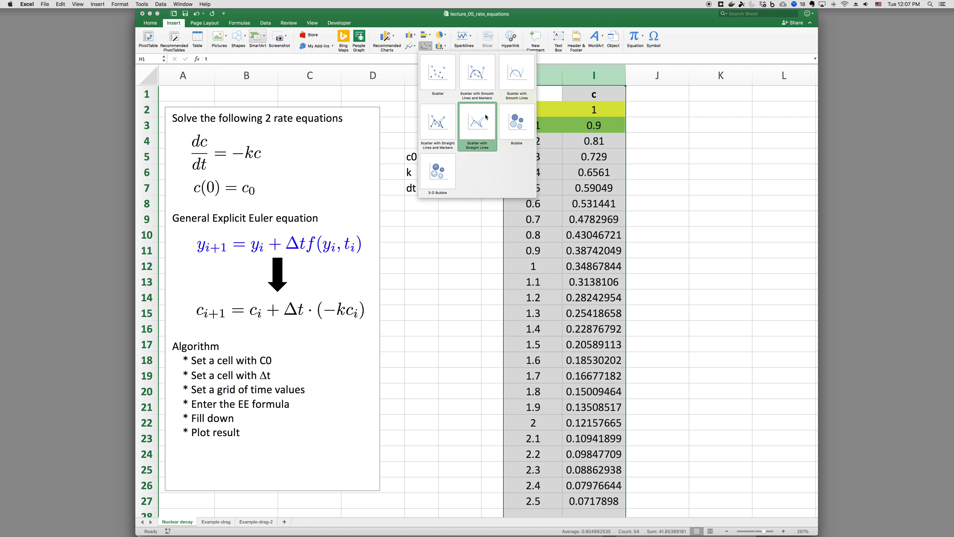
click(477, 124)
drag(527, 231, 656, 250)
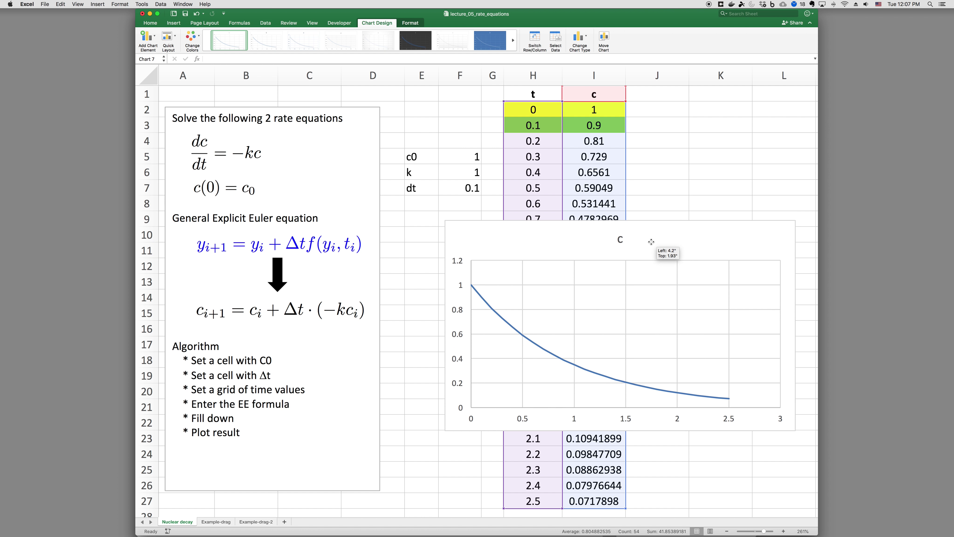
- Set the time step dt in F7 to 0.2
click(473, 176)
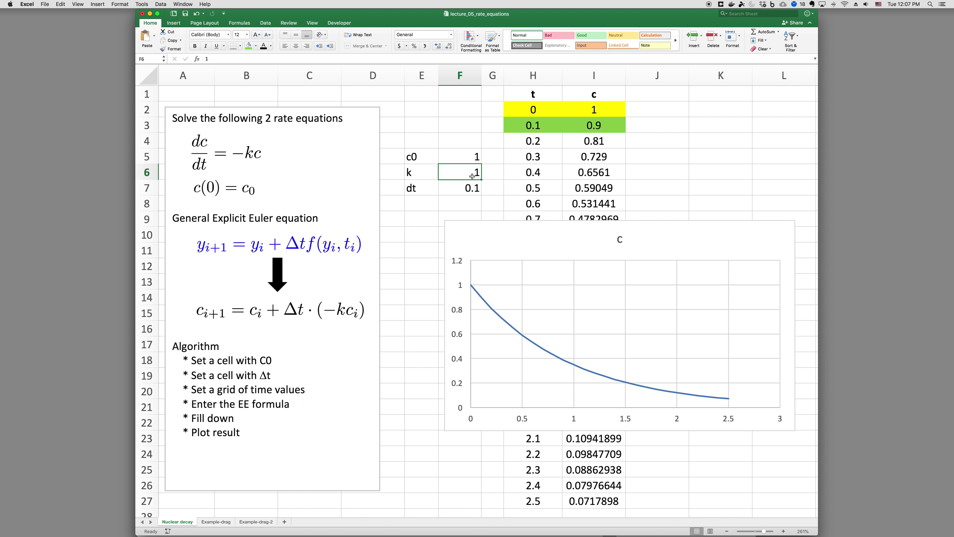
key(Down)
text(0.2)
key(Return)
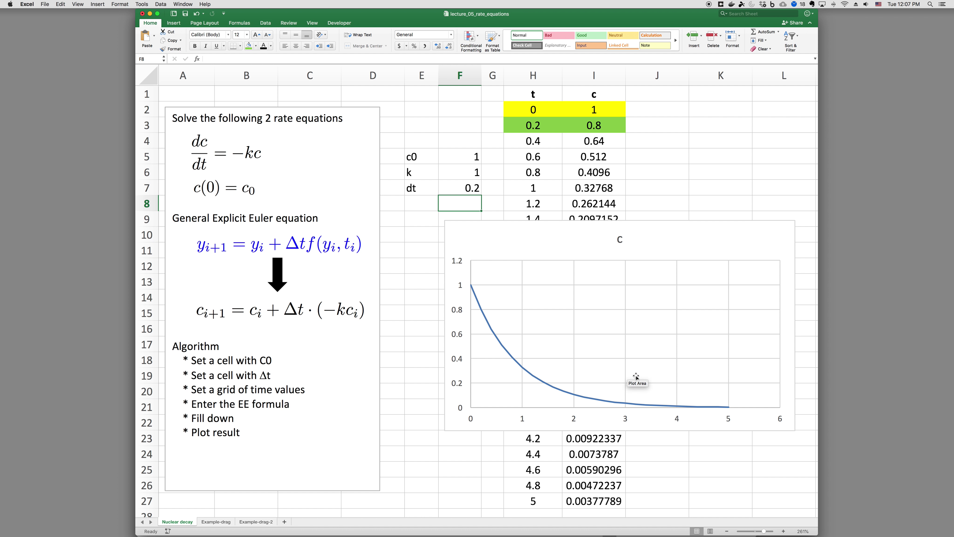
- Set the time step dt in F7 to 0.4
click(461, 188)
double_click(462, 188)
key(Return)
text(0)
key(BackSpace)
click(462, 188)
text(0.4)
key(Return)
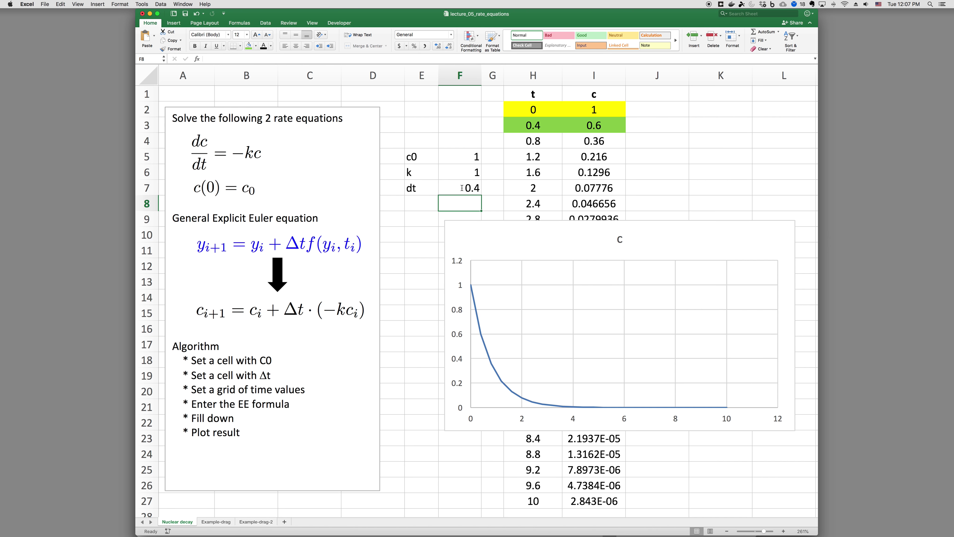
- Test coarser time steps by setting dt in F7 to 0.5 and to 1
mouse_move(727, 407)
click(473, 189)
text(0.5)
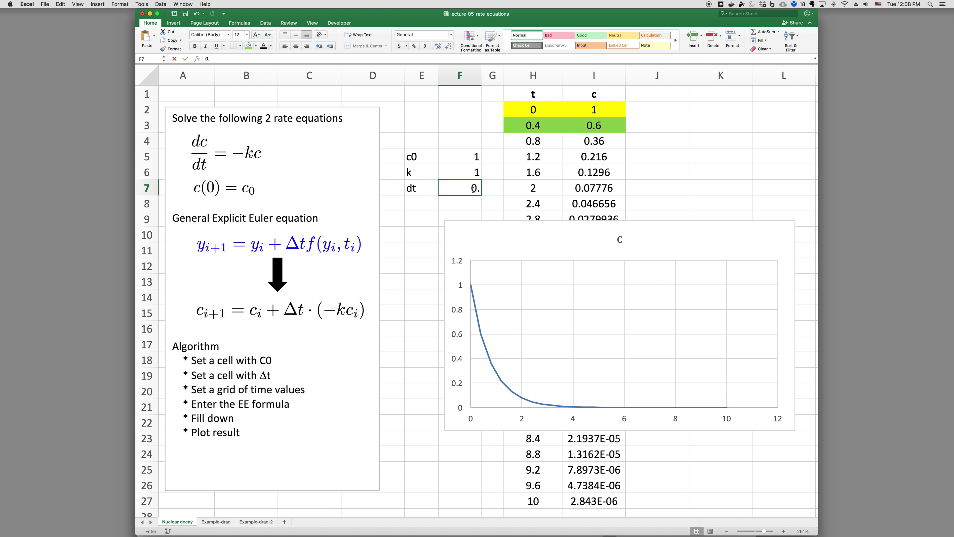
key(Return)
click(472, 189)
text(1)
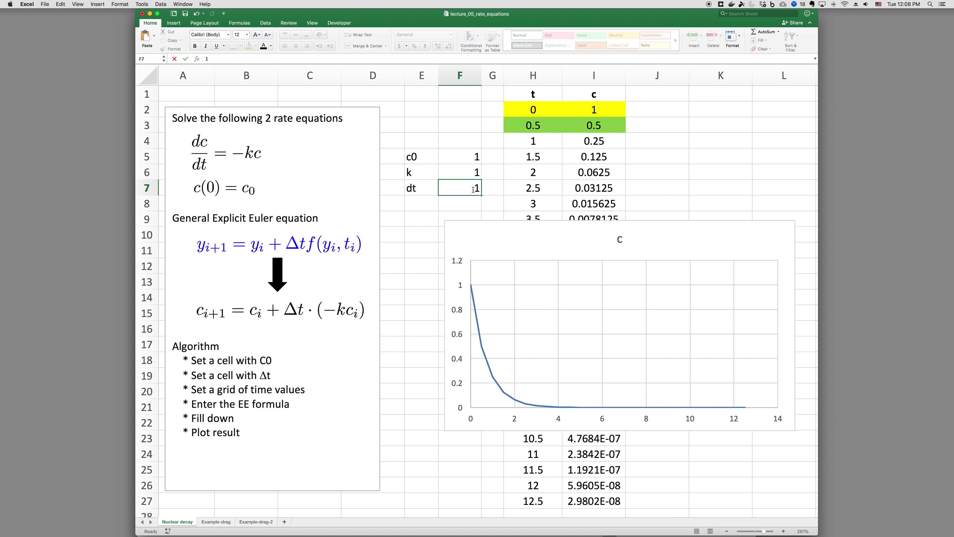
key(Return)
- Test the solution's stability by setting dt in F7 to 1.1 and to 2
click(472, 189)
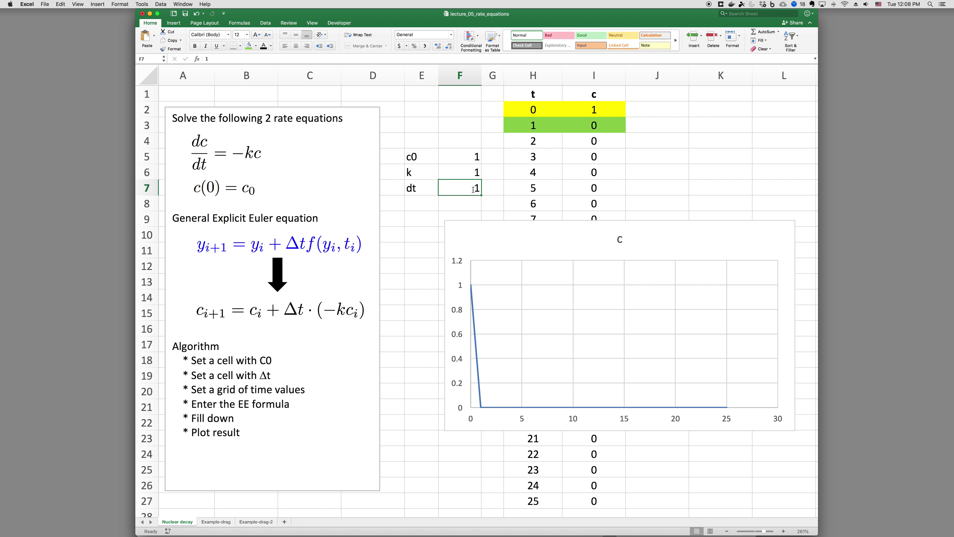
text(1.1)
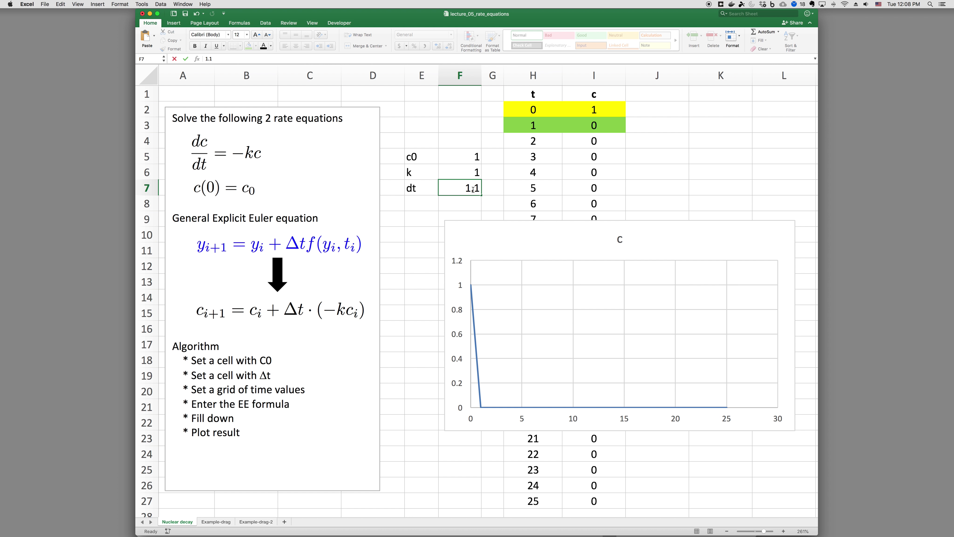
key(Return)
mouse_move(489, 407)
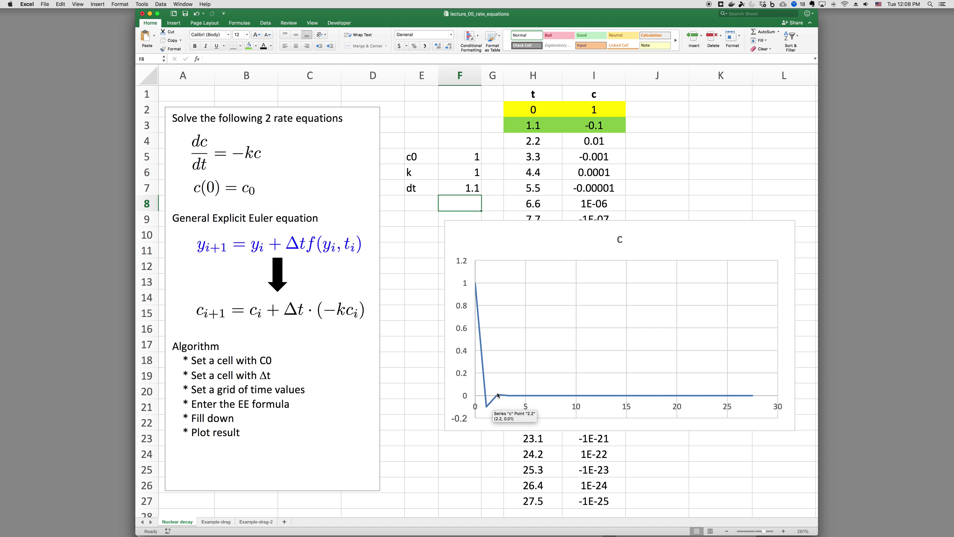
click(467, 189)
text(2)
key(Return)
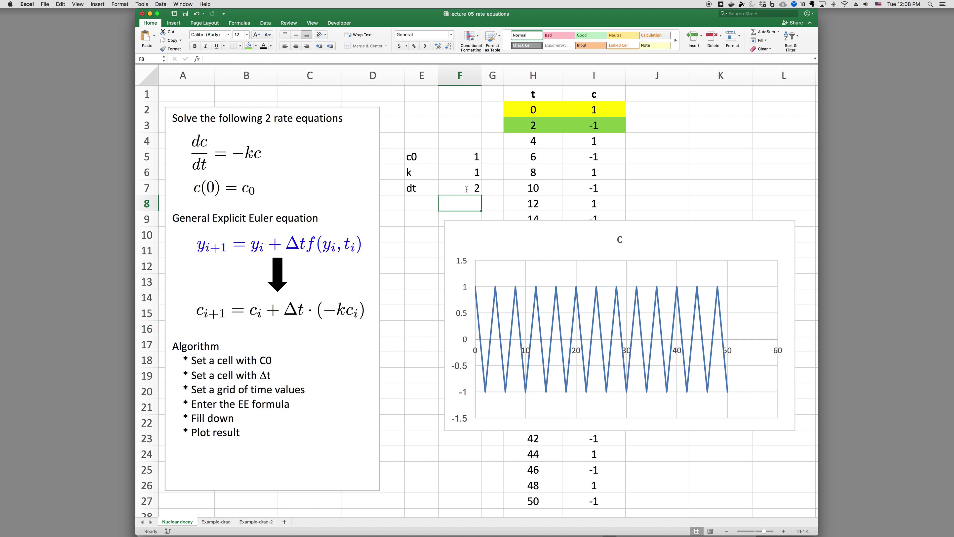
- Test even larger time steps by setting dt in F7 to 2.1 and to 4
click(466, 189)
text(2.1)
key(Return)
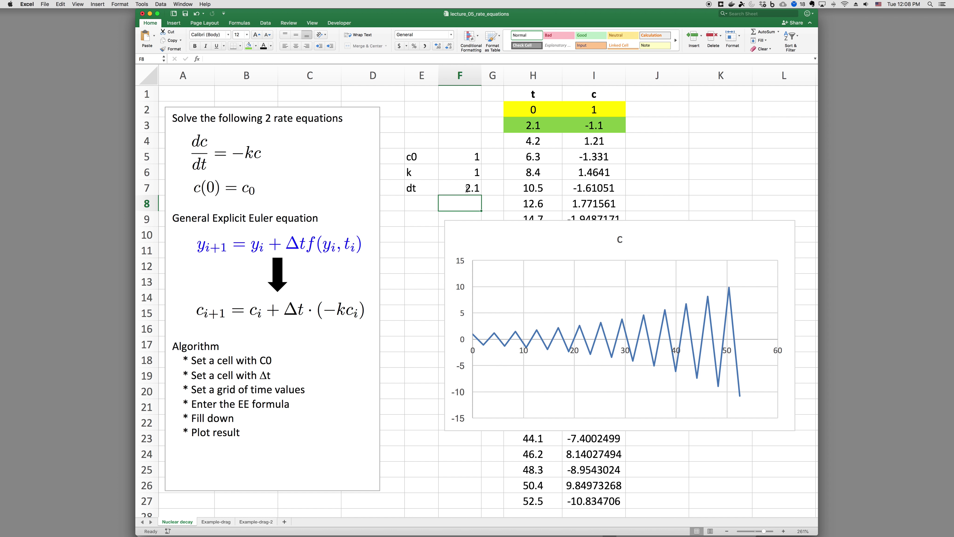
click(467, 189)
text(4)
key(Return)
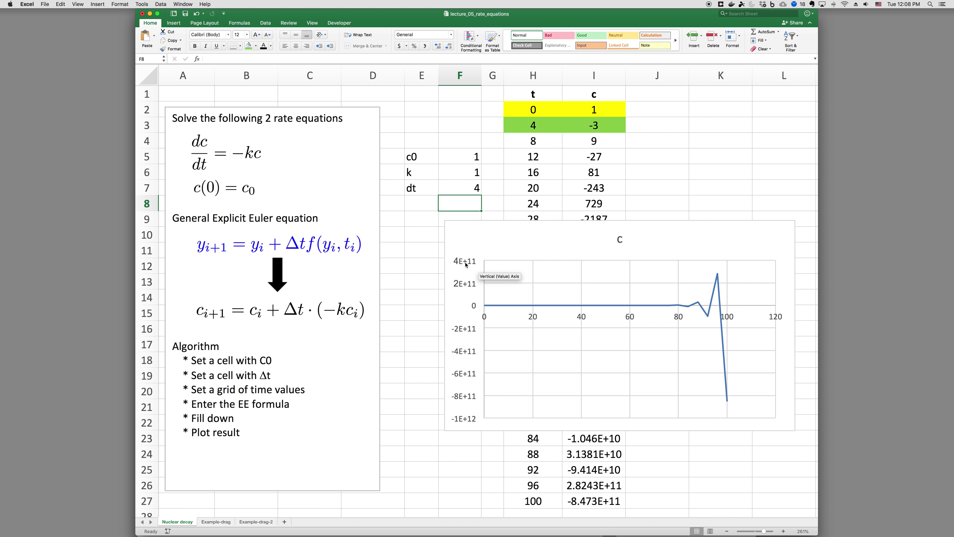
- Reset the time step dt in F7 to 0.1
click(470, 187)
text(0.1)
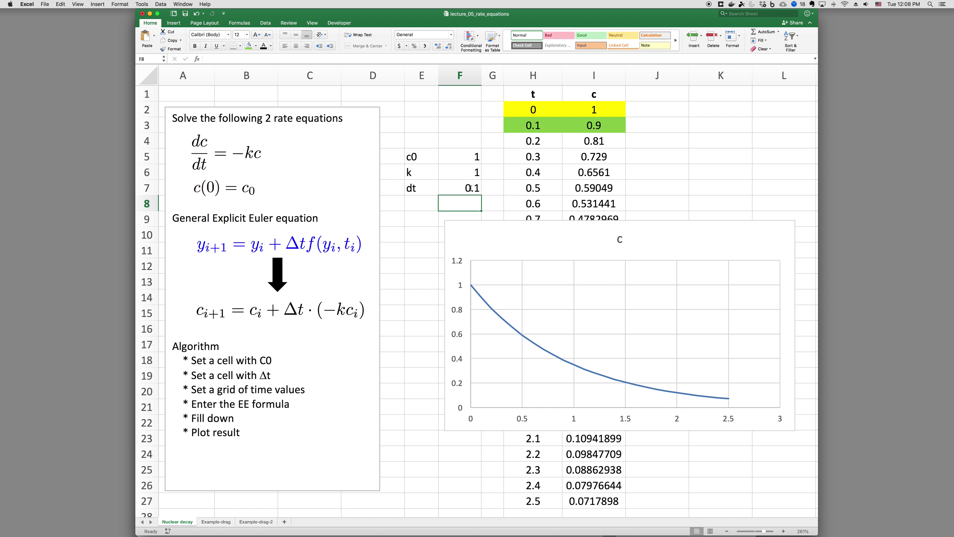
click(471, 188)
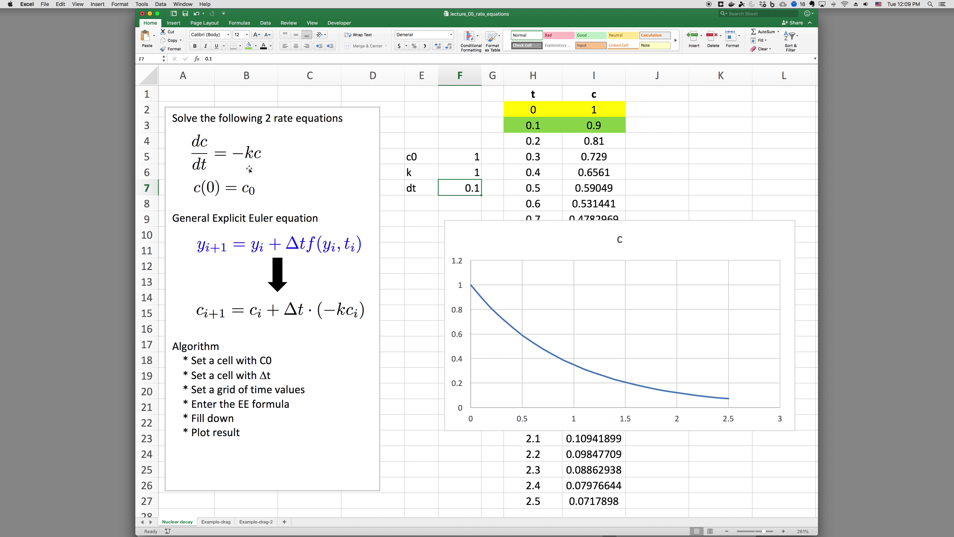
- Set the decay constant k in F6 to 2
click(469, 169)
text(2)
key(Return)
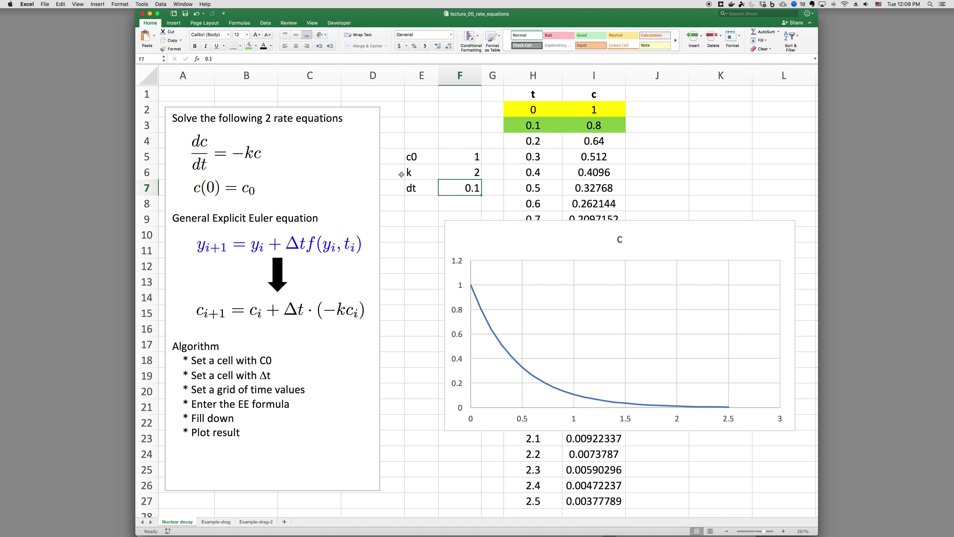
- Test the doubled decay constant with dt in F7 set to 0.4 and to 0.5
text(0.)
text(4)
key(Return)
click(449, 185)
text(0.5)
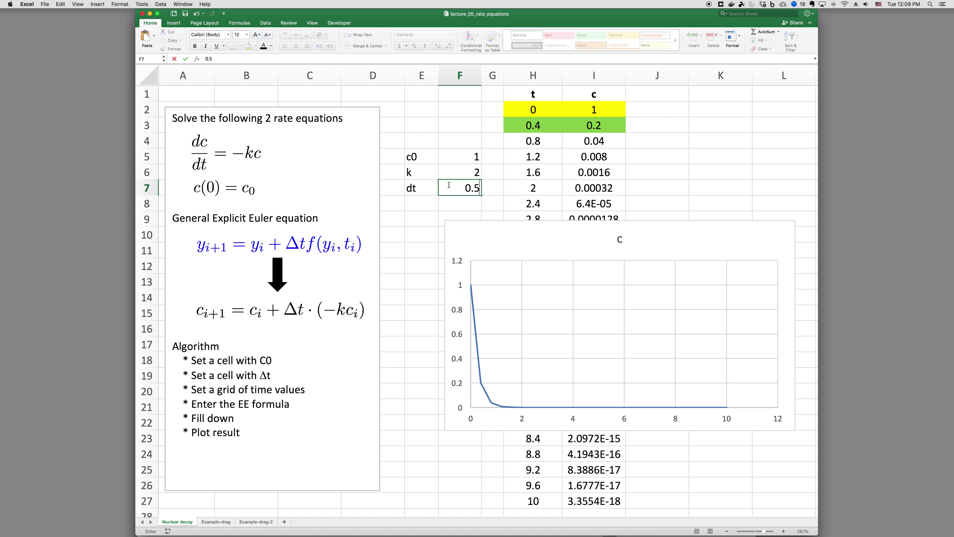
key(Return)
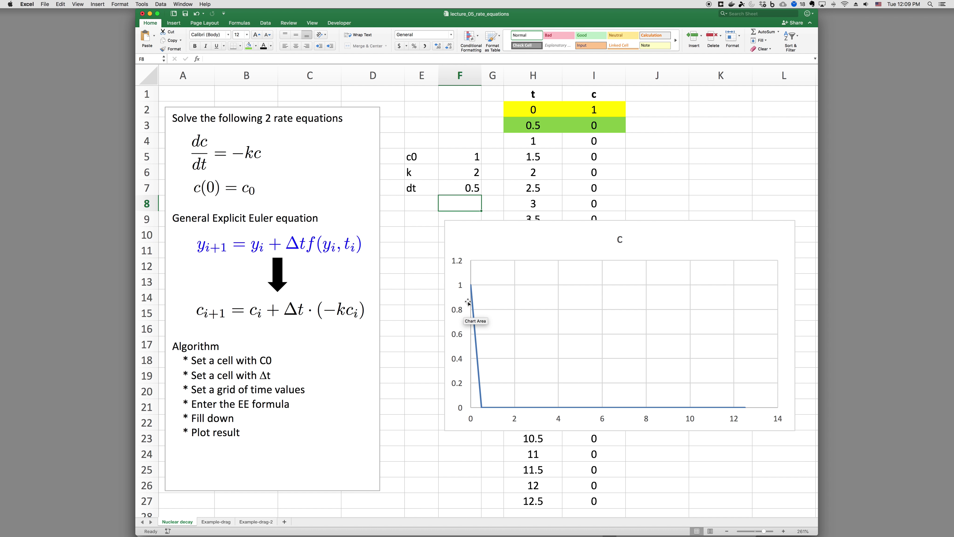
- Set the time step dt in F7 to 0.55
click(472, 190)
text(0.56)
key(BackSpace)
text(5)
key(Return)
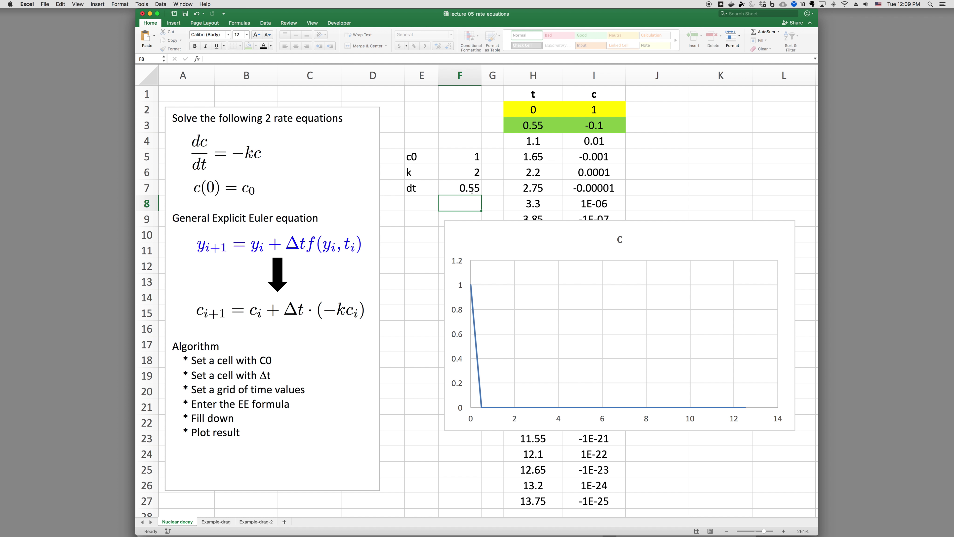
- Return the time step dt in F7 to 0.1 with k kept at 2
click(471, 188)
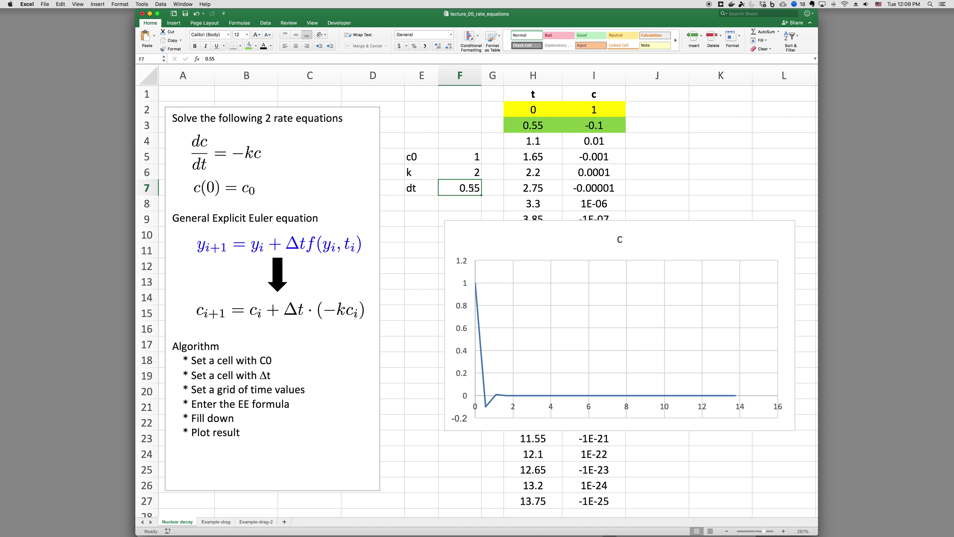
text(0.1)
key(Return)
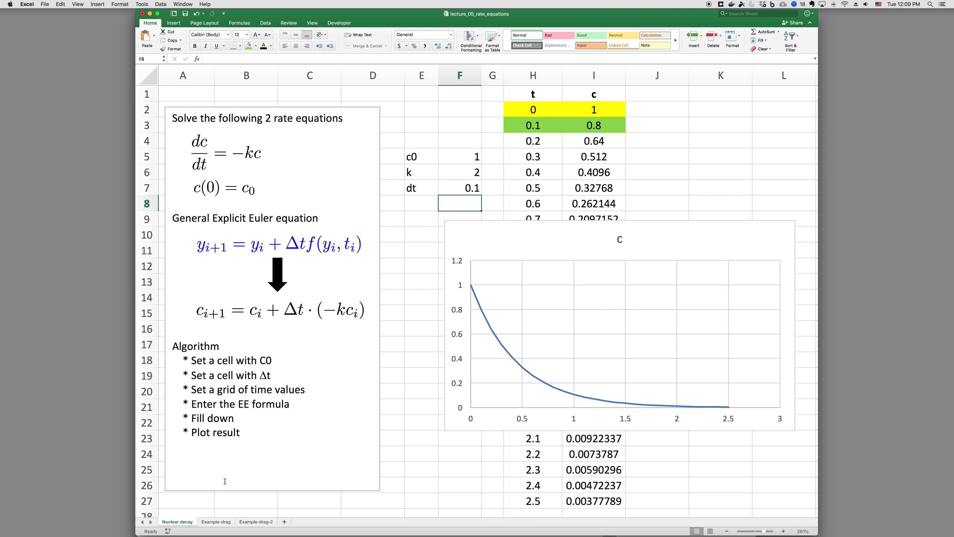
click(411, 406)
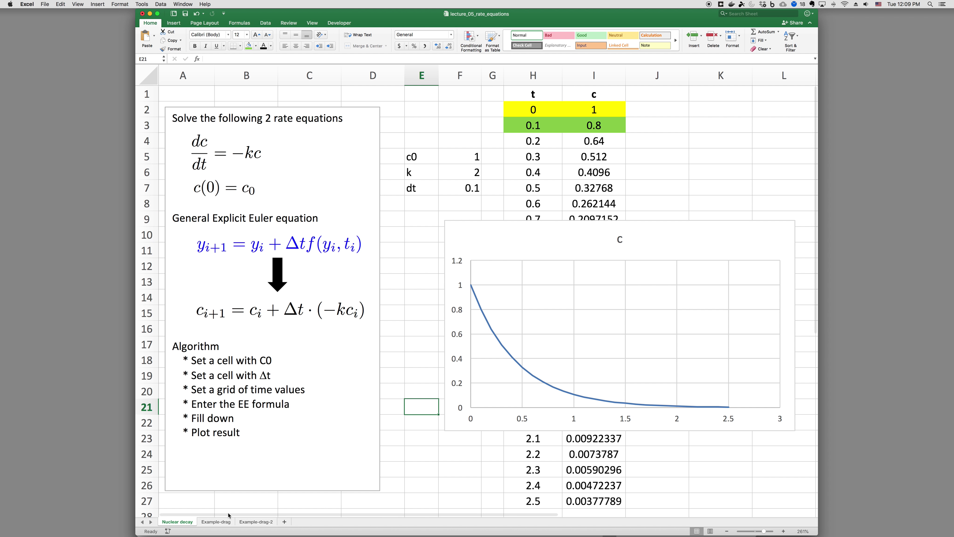
- On the Example-drag sheet, enter the parameter labels v0, g, c and dt in cells E5:E8
click(216, 522)
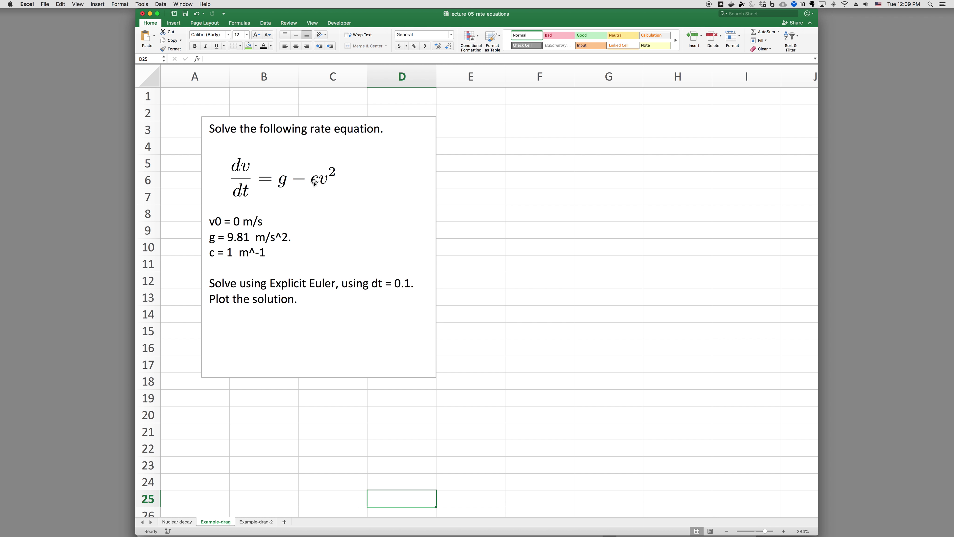
click(489, 165)
text(v0)
key(Return)
text(g)
key(Return)
text(c)
key(Return)
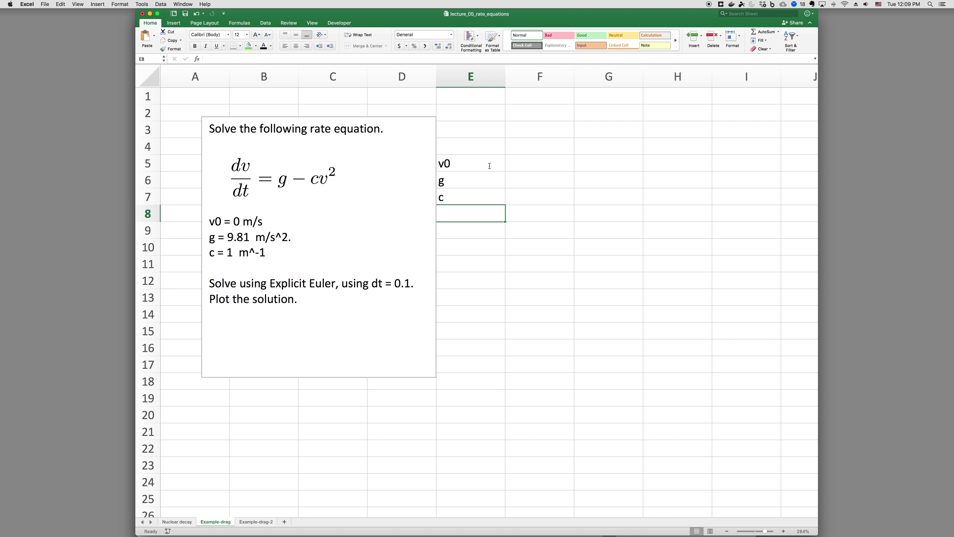
text(dt)
key(Return)
- Enter the parameter values 0, 9.81, 1 and 0.1 in F5:F8 beside their labels
key(Up)
key(Up)
key(Up)
key(Down)
key(Up)
key(Up)
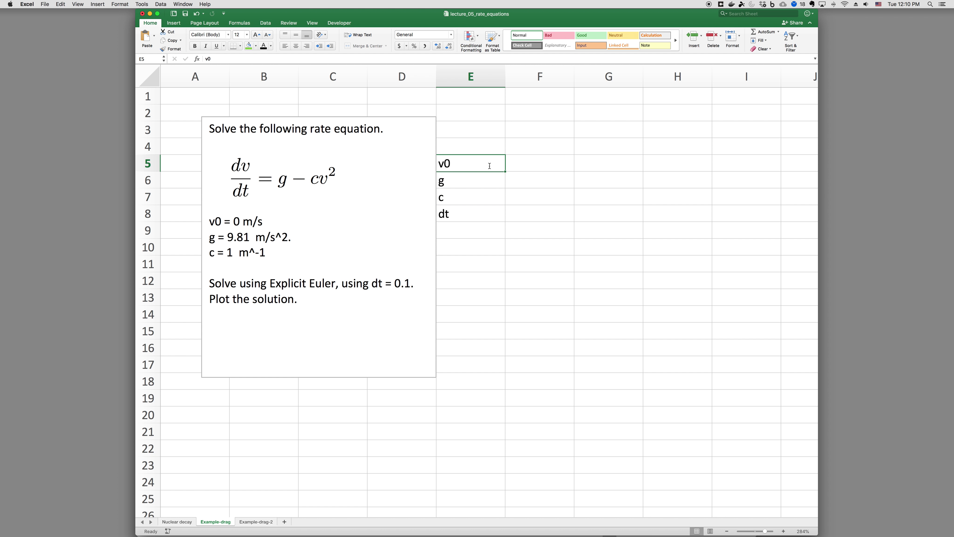
key(Right)
text(0)
key(Return)
text(9.81)
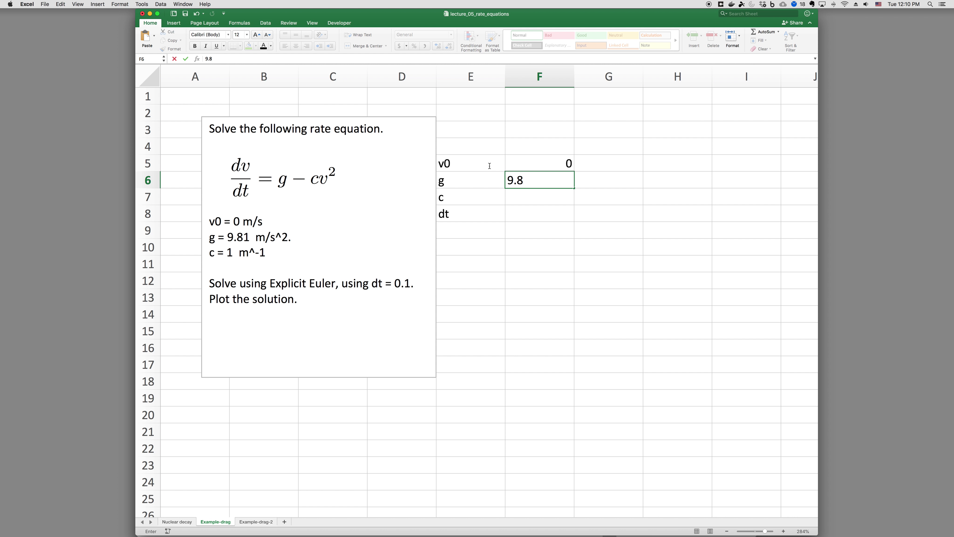
key(Return)
text(1)
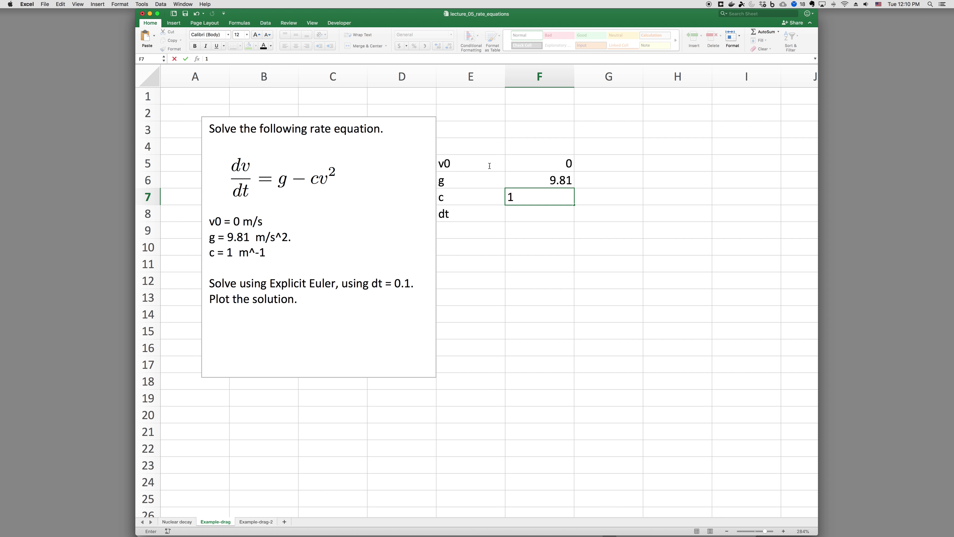
key(Return)
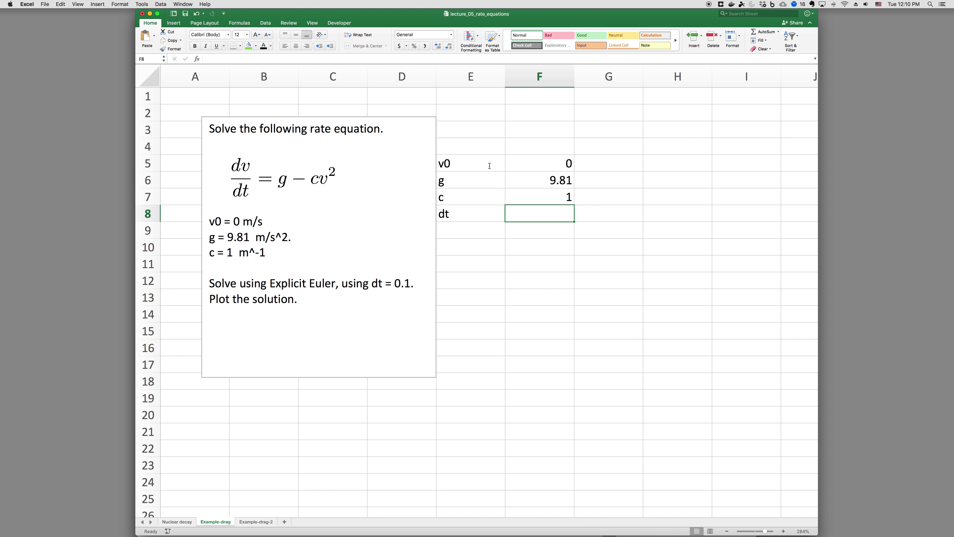
text(0.1)
key(Return)
- Enter the units m/s, m/s2, 1/m and s in G5:G8 beside the parameter values
key(Up)
key(Up)
key(Up)
key(Up)
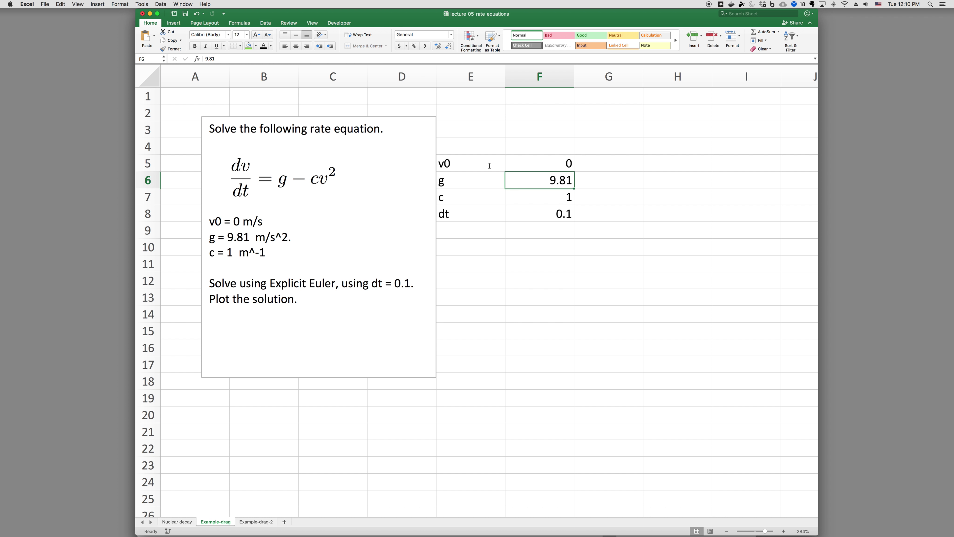
key(Right)
text(m/s)
key(Return)
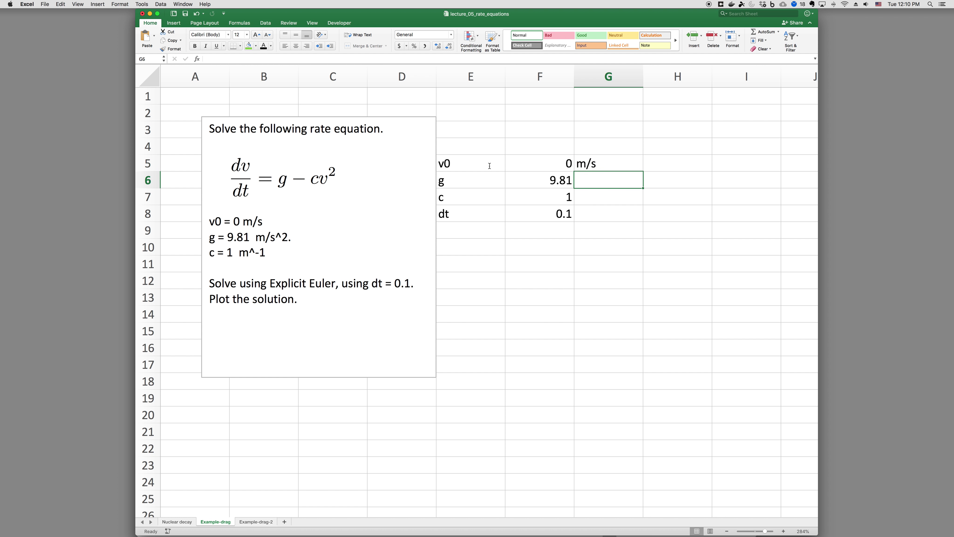
text(m/s2)
key(Return)
text(1/m)
key(Return)
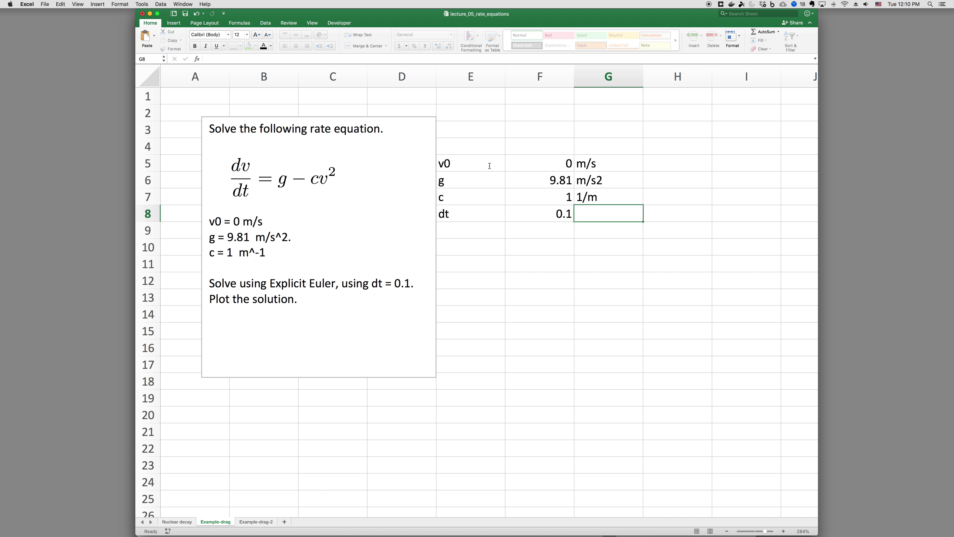
text(s)
key(Return)
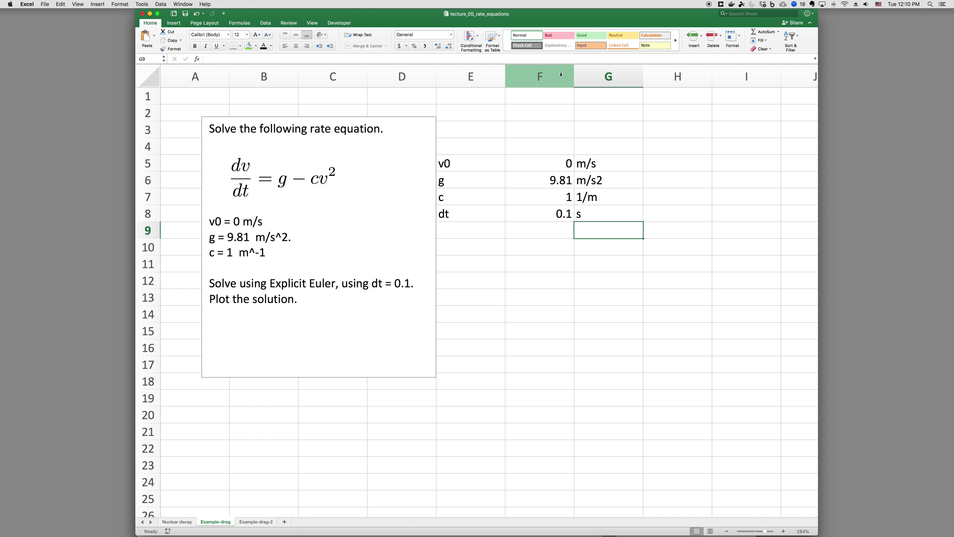
- Narrow columns E, F and G to fit the parameter labels, values and units
drag(505, 77, 471, 78)
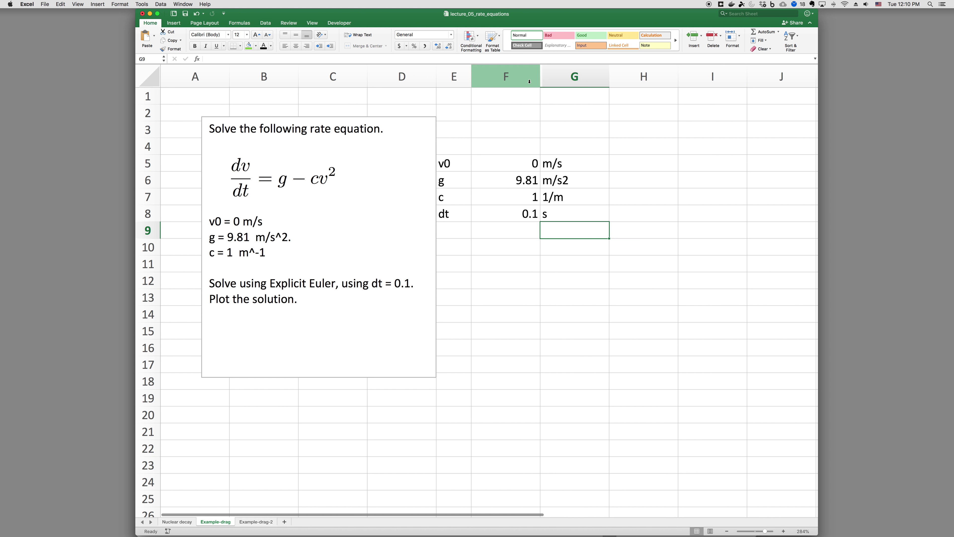
drag(540, 79, 510, 79)
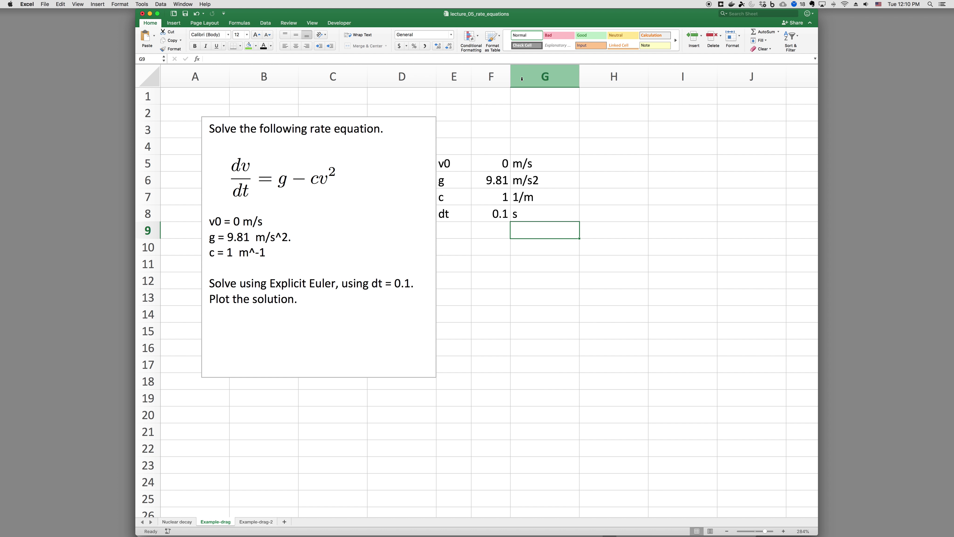
drag(579, 77, 545, 78)
- Centre the contents of columns H:I and enter the heading t in H1 with the start time 0 in H2
drag(571, 77, 623, 74)
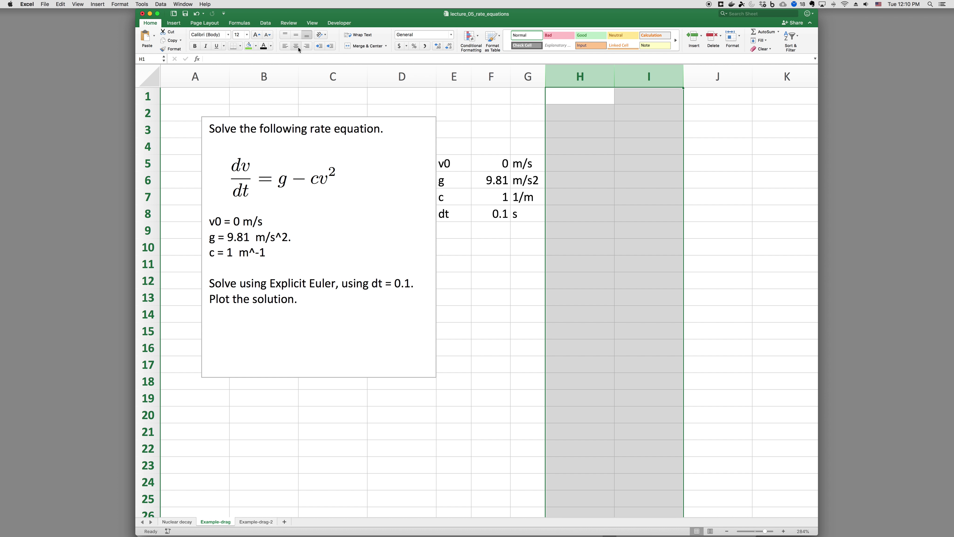
click(568, 93)
text(t)
key(Return)
text(0)
key(Return)
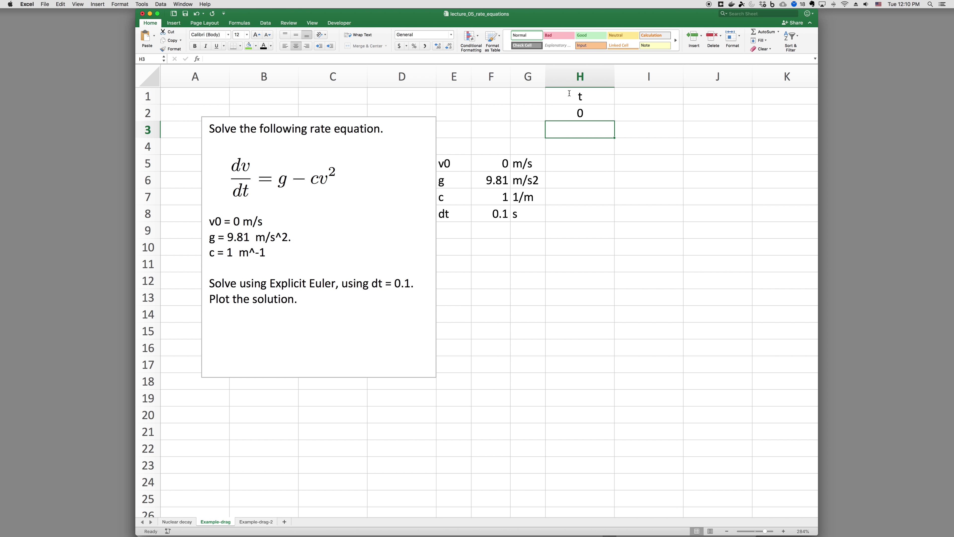
- Build the time grid by entering =H2 + $F$8 in H3 and filling it down to H25
text(=H2 +)
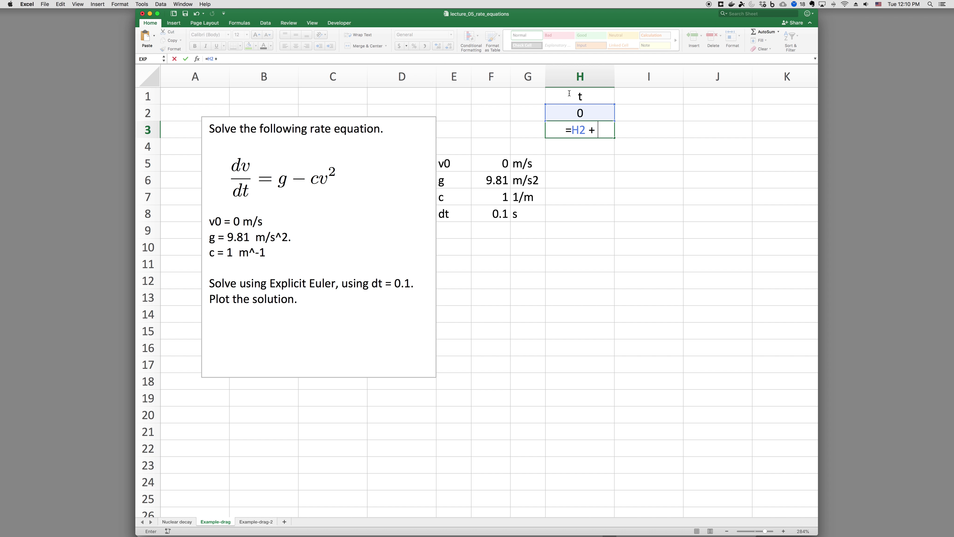
click(487, 220)
key(super+t)
key(Return)
click(607, 134)
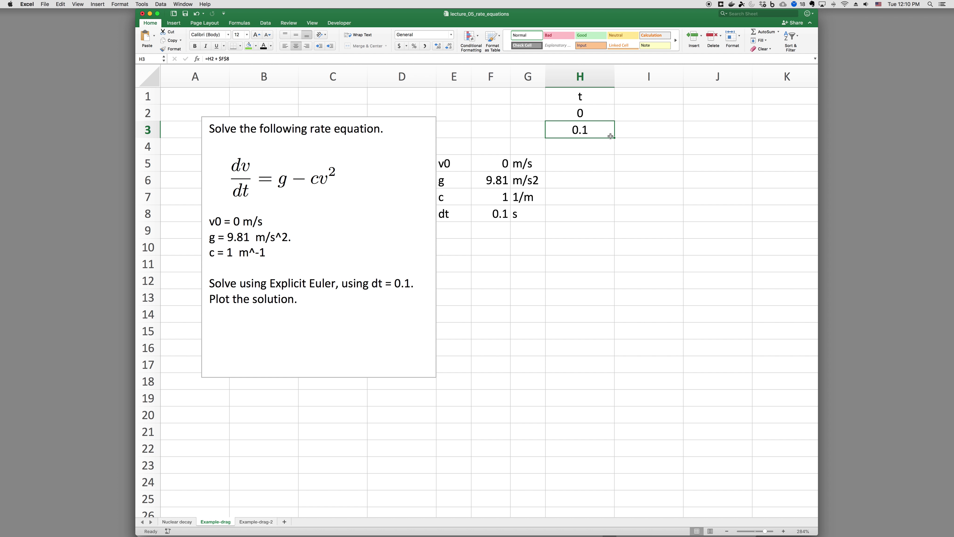
drag(613, 137, 581, 504)
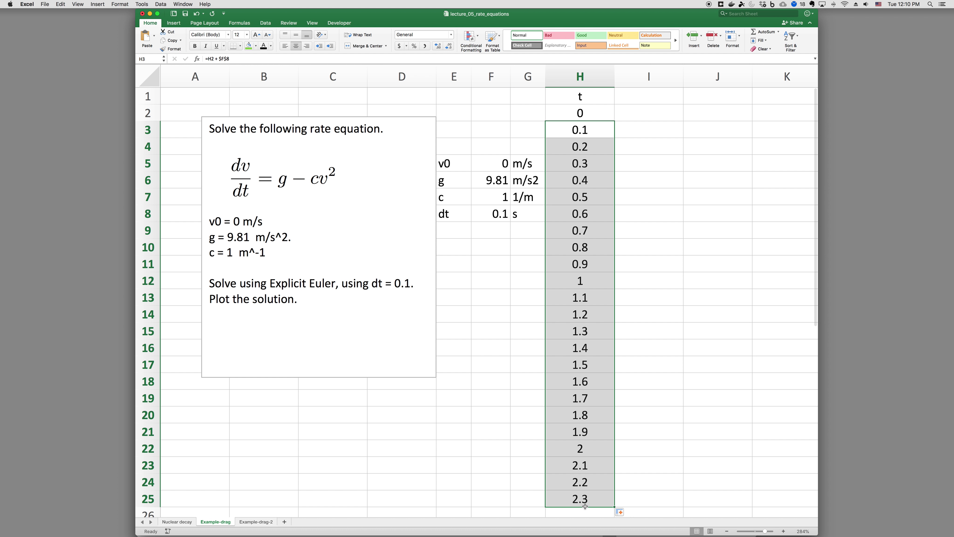
- Enter the heading v in I1 and link I2 to the initial velocity v0 in F5
click(633, 99)
text(v)
key(Return)
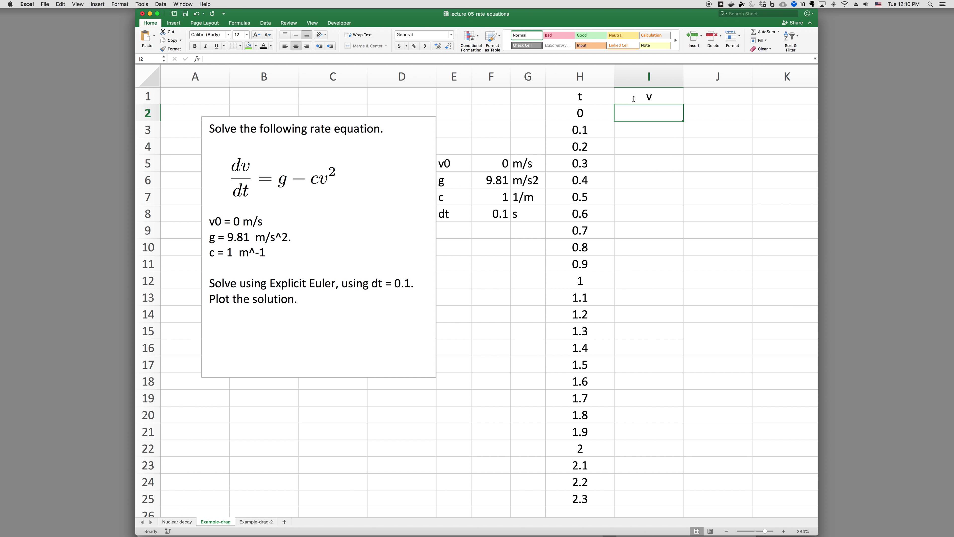
text(=)
click(490, 159)
key(Return)
- Enter the explicit Euler formula =I2 + $F$8*($F$6 - $F$7*I2^2) in I3 and fill it down to I25
text(=)
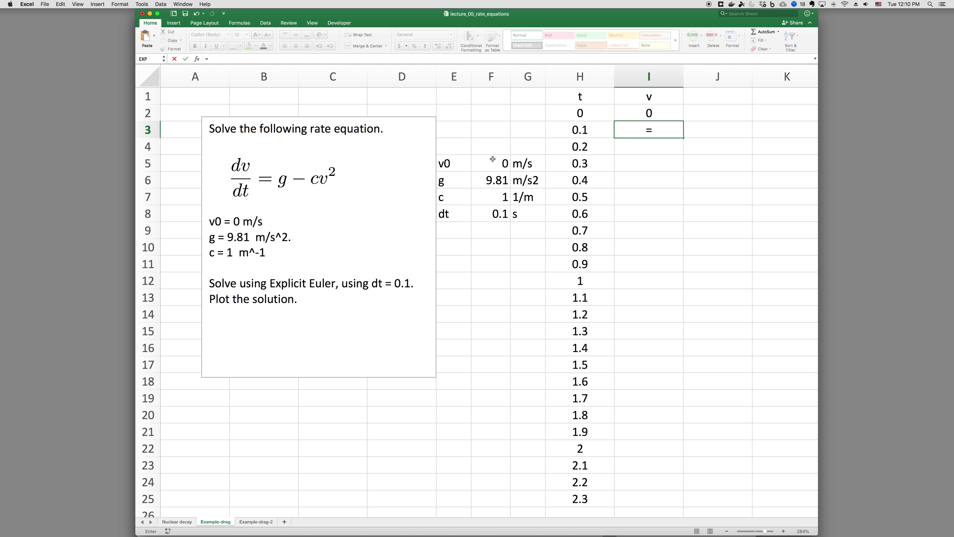
key(Up)
text(+)
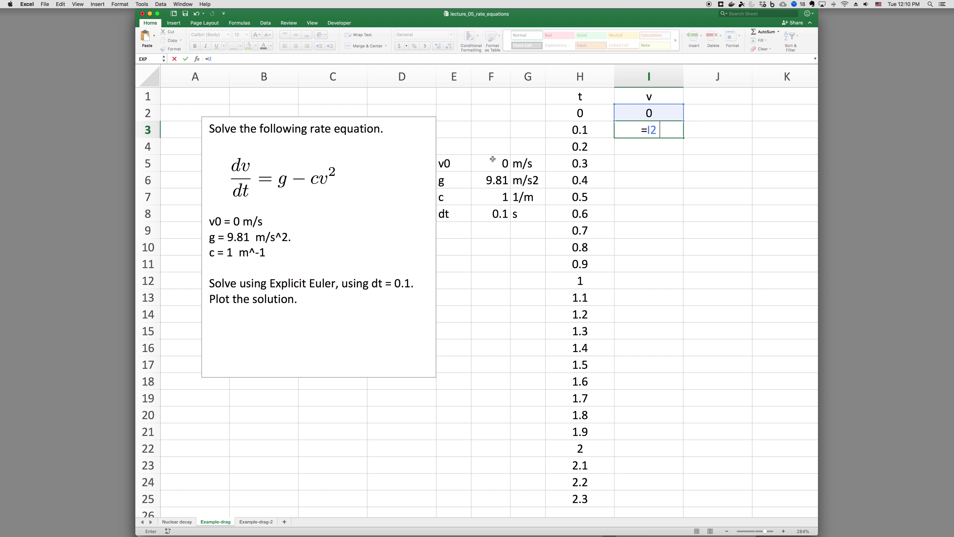
click(479, 213)
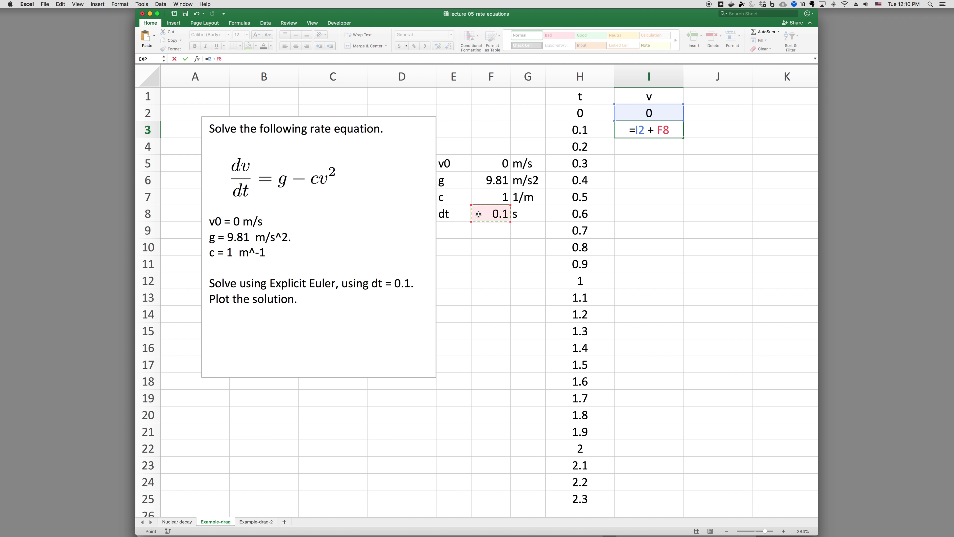
key(super+t)
text(*()
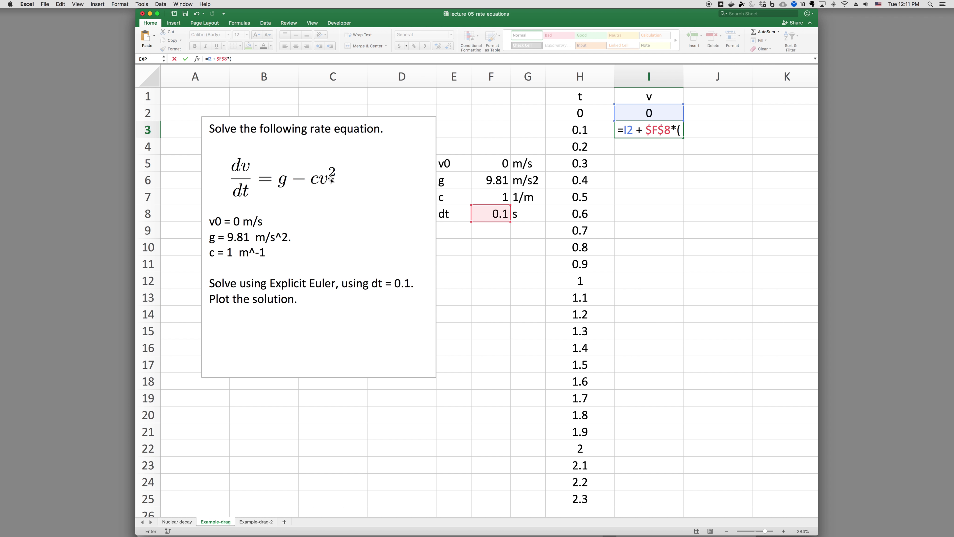
click(499, 184)
key(F4)
text(-)
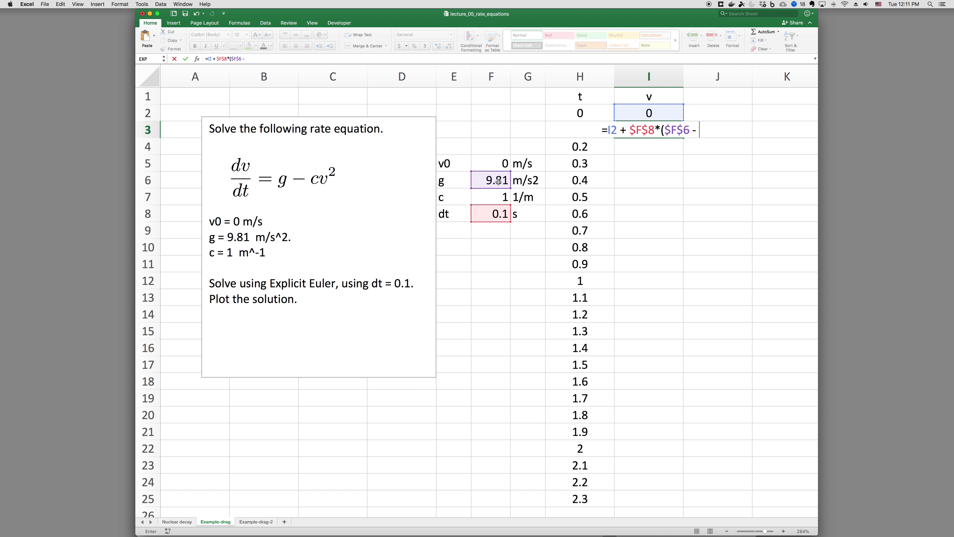
click(493, 196)
key(F4)
text(*I2^2)
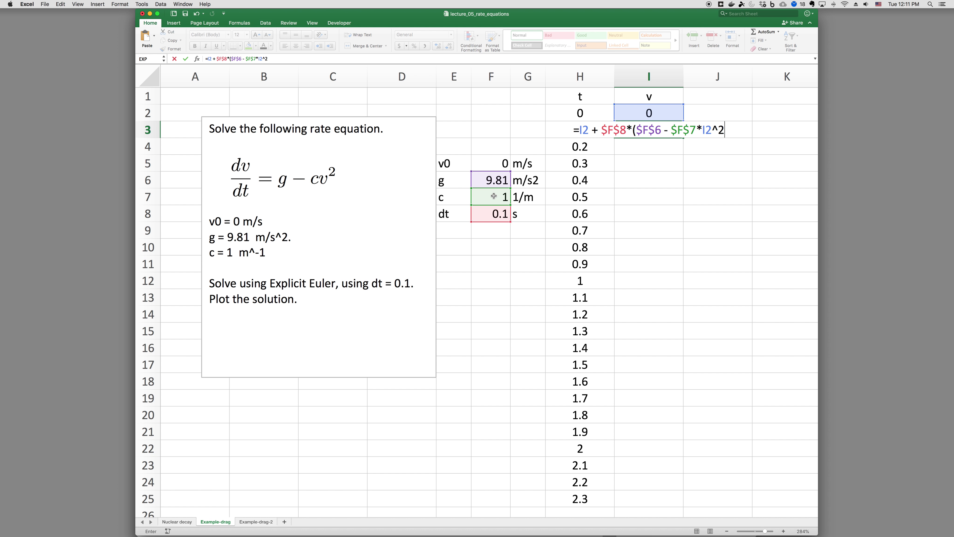
text())
key(Return)
click(655, 131)
double_click(683, 138)
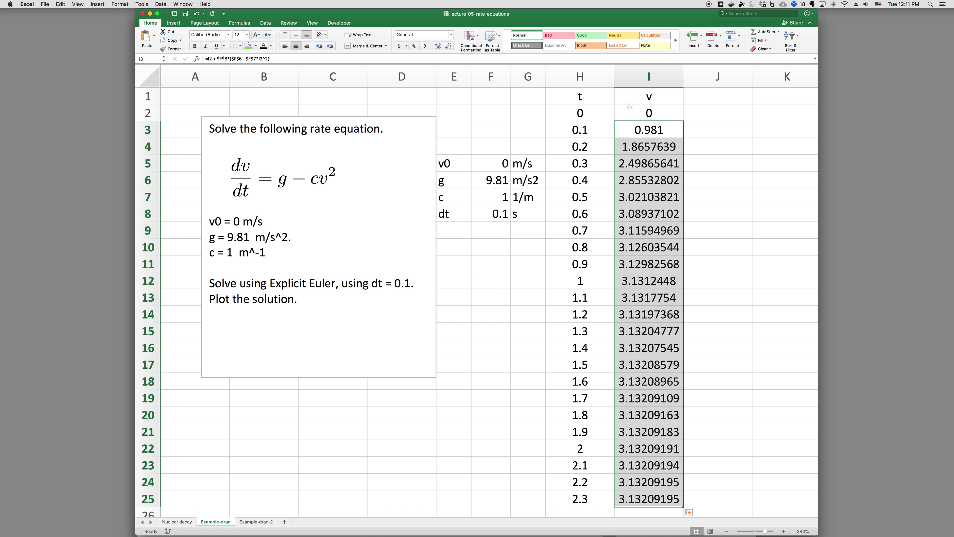
- Plot v against t from columns H:I as a scatter chart with lines and no markers
click(599, 77)
drag(599, 77, 649, 77)
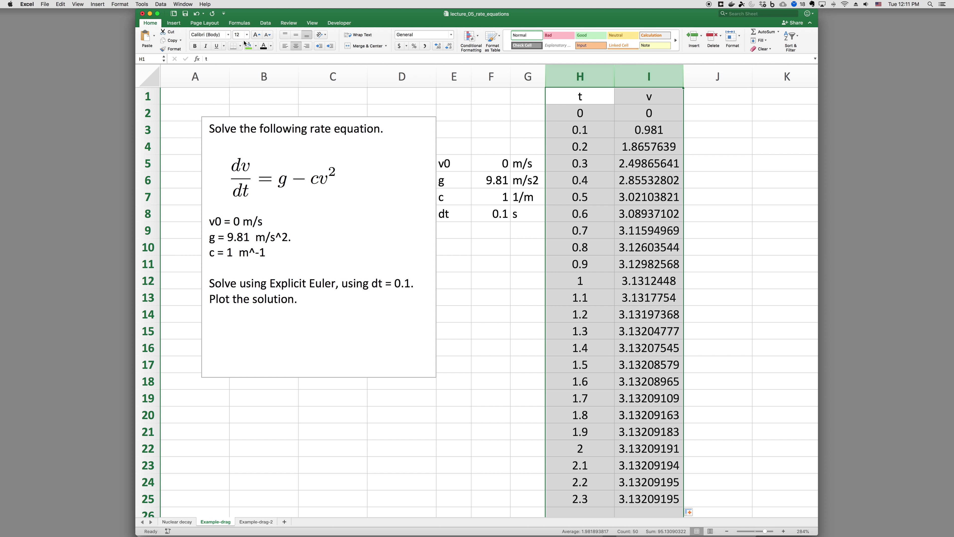
click(174, 23)
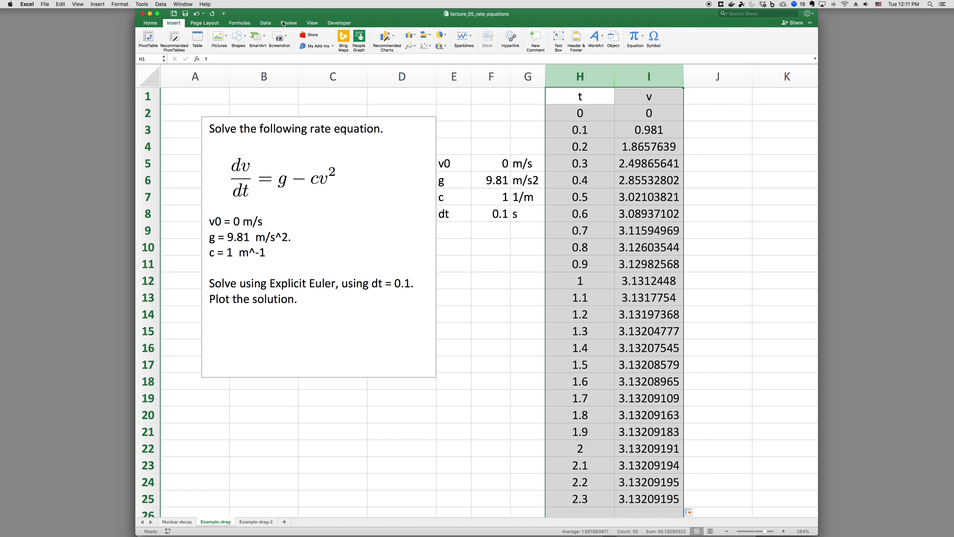
click(425, 45)
click(478, 109)
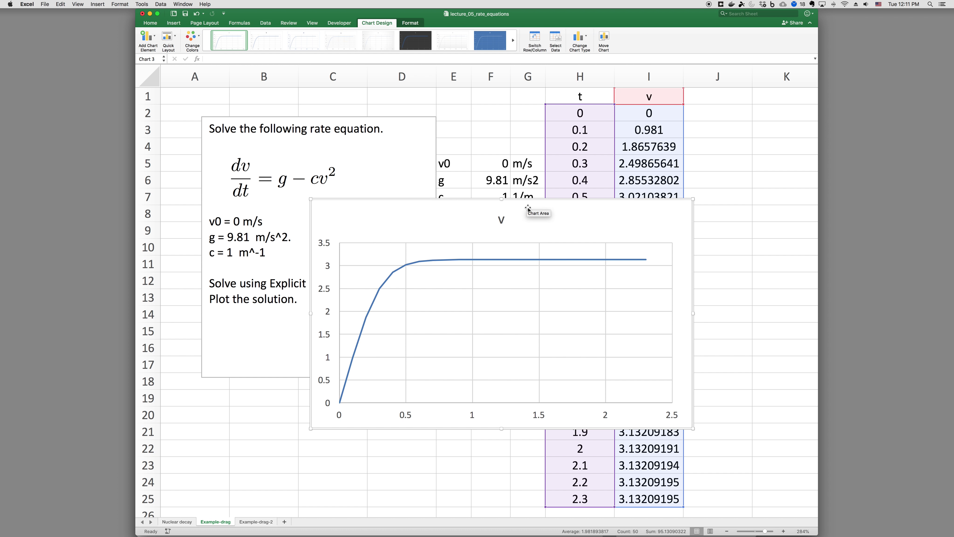
- Move the velocity chart below the parameter block so that the first ten rows of the sheet stay uncovered
drag(582, 221, 680, 250)
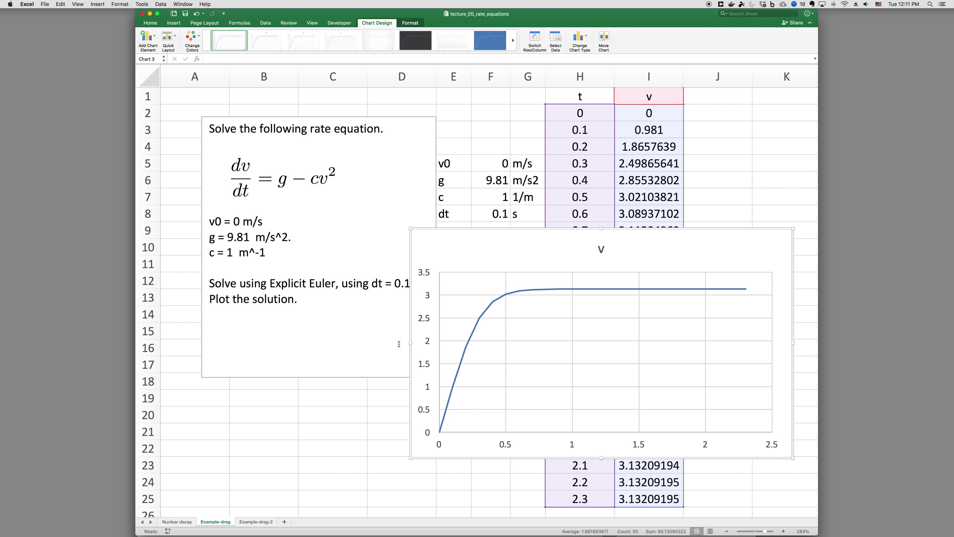
mouse_move(449, 388)
mouse_move(680, 289)
drag(648, 240, 664, 272)
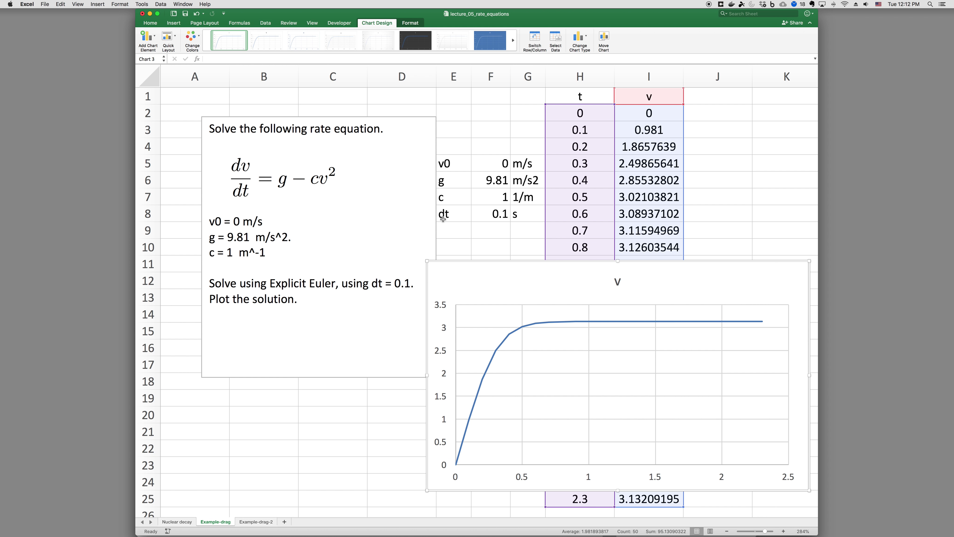
- Compute the terminal velocity in E10 with =SQRT(F6/F7) and widen column E to show more digits
click(456, 243)
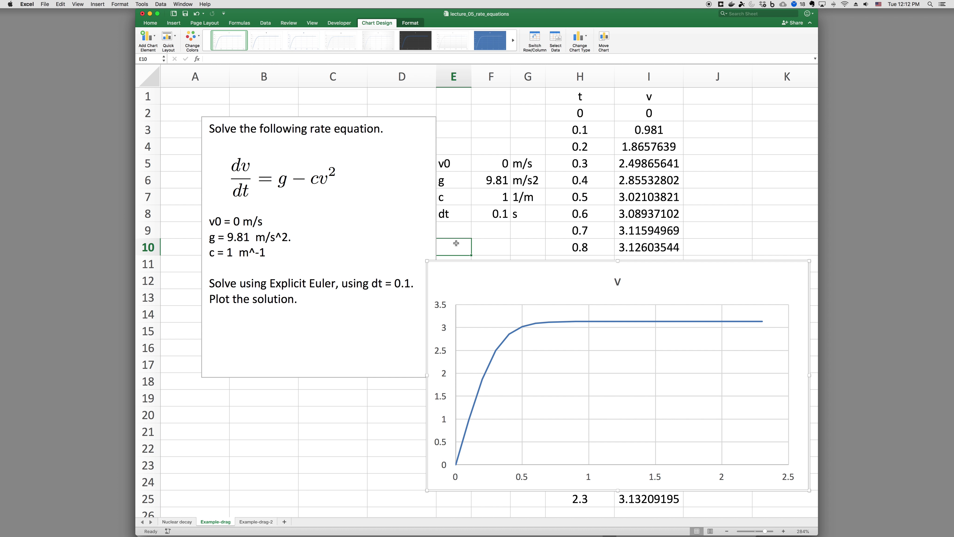
text(=sqr)
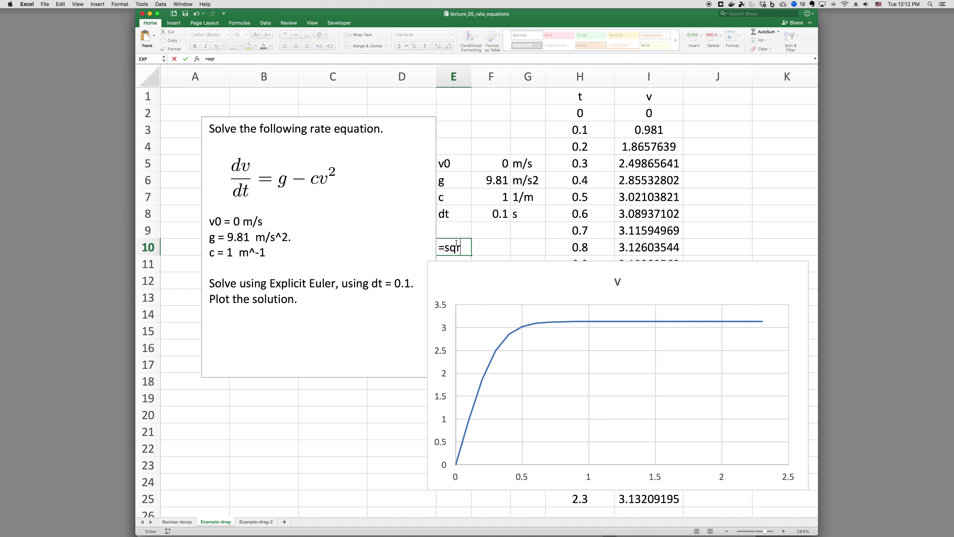
text(t(g/c))
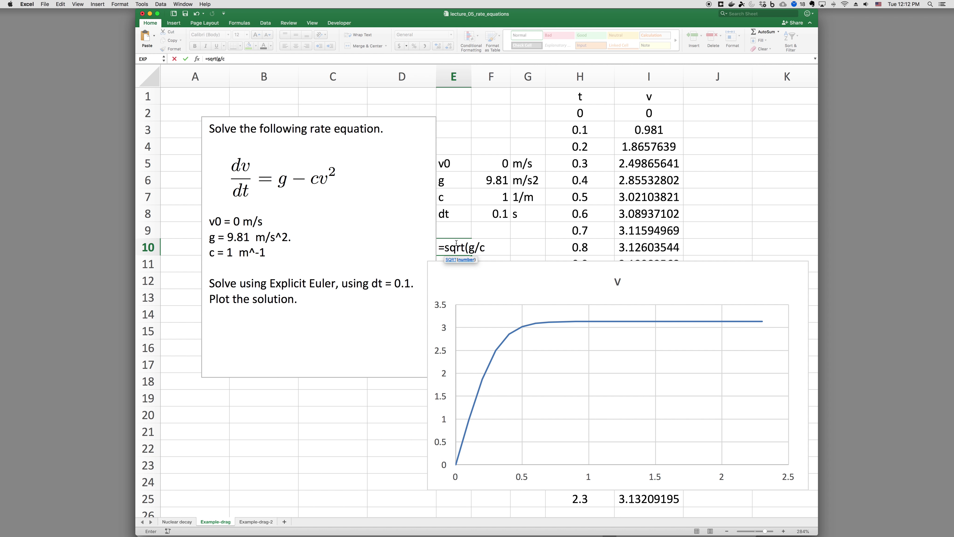
key(Return)
key(Return)
key(BackSpace)
key(BackSpace)
key(BackSpace)
click(498, 180)
text(/)
click(496, 198)
key(Return)
click(467, 249)
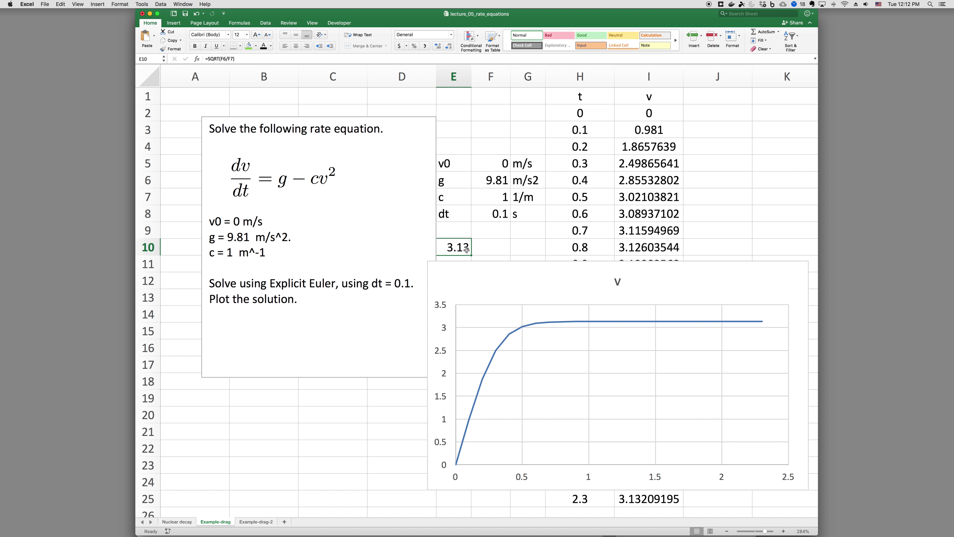
drag(469, 86, 486, 86)
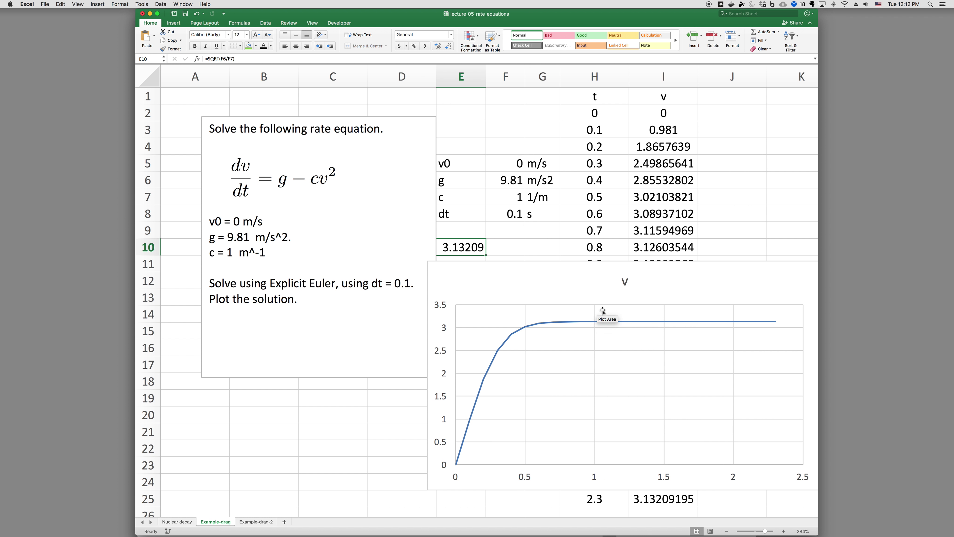
mouse_move(726, 324)
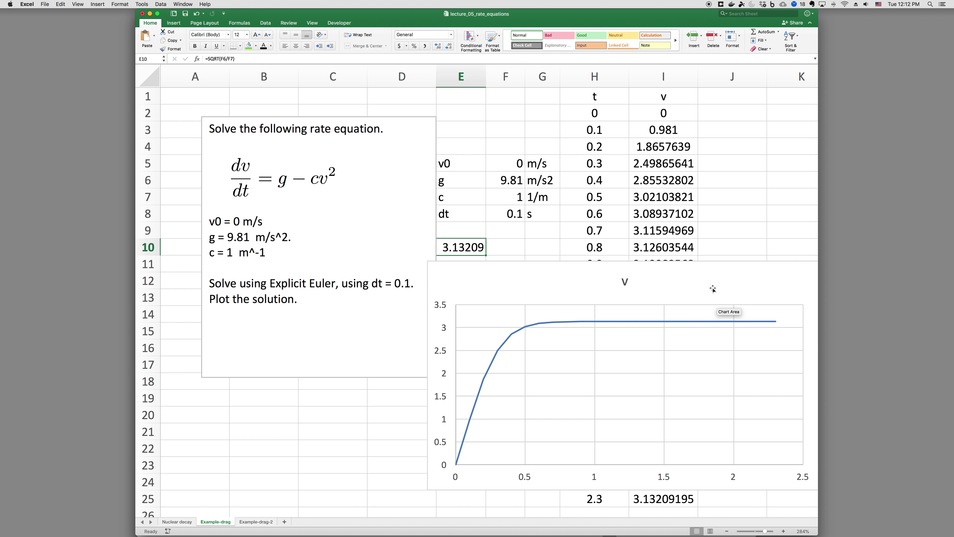
click(711, 249)
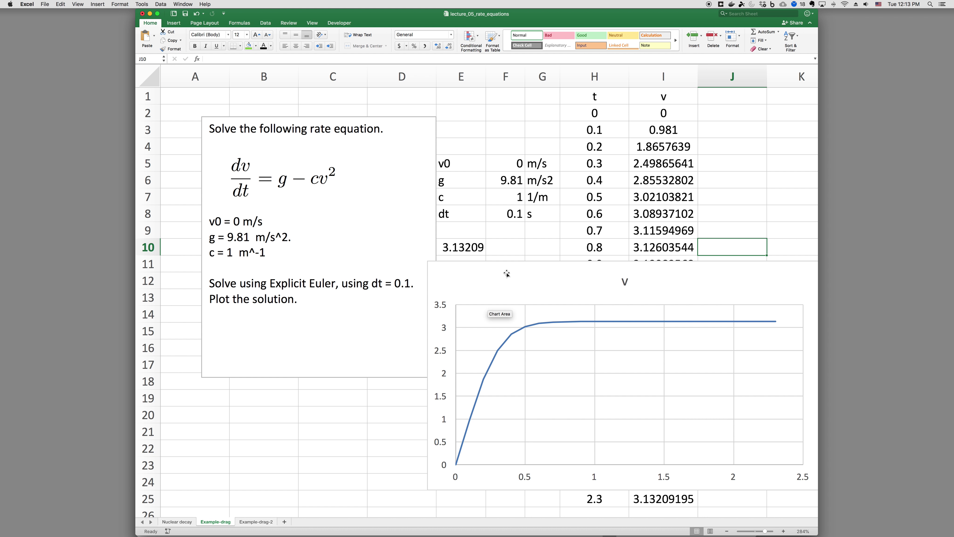
- On the Nuclear decay sheet, enter the heading "c exact" in J1
click(181, 522)
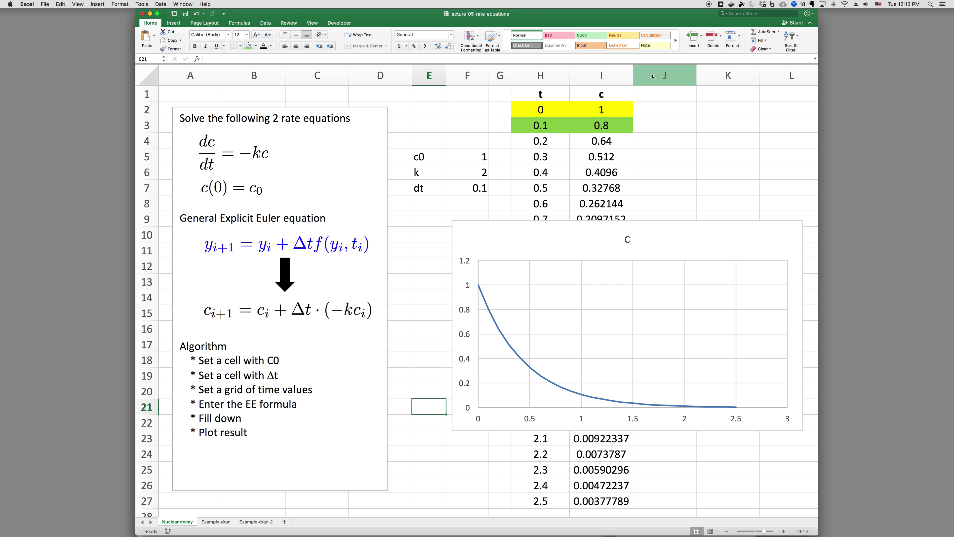
click(666, 91)
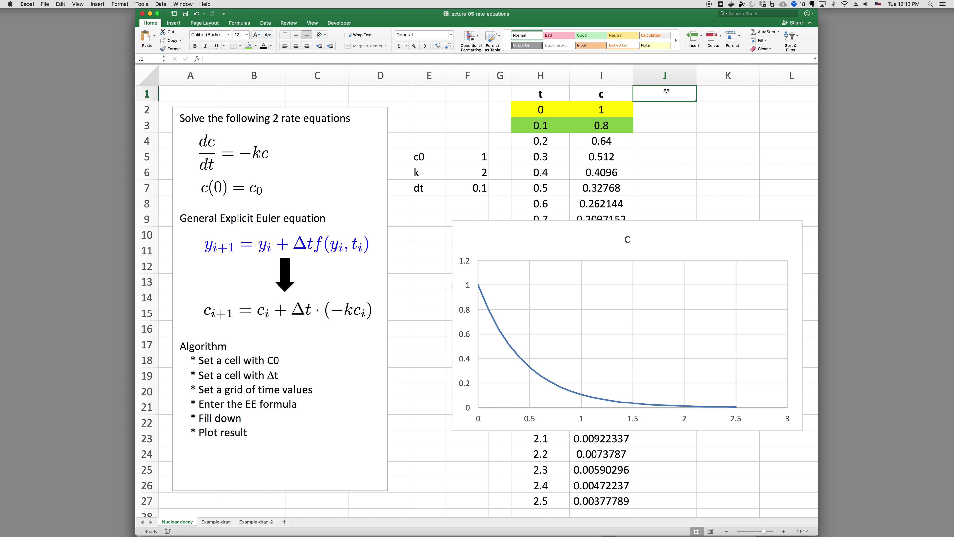
text(cexct)
key(Delete)
text(c)
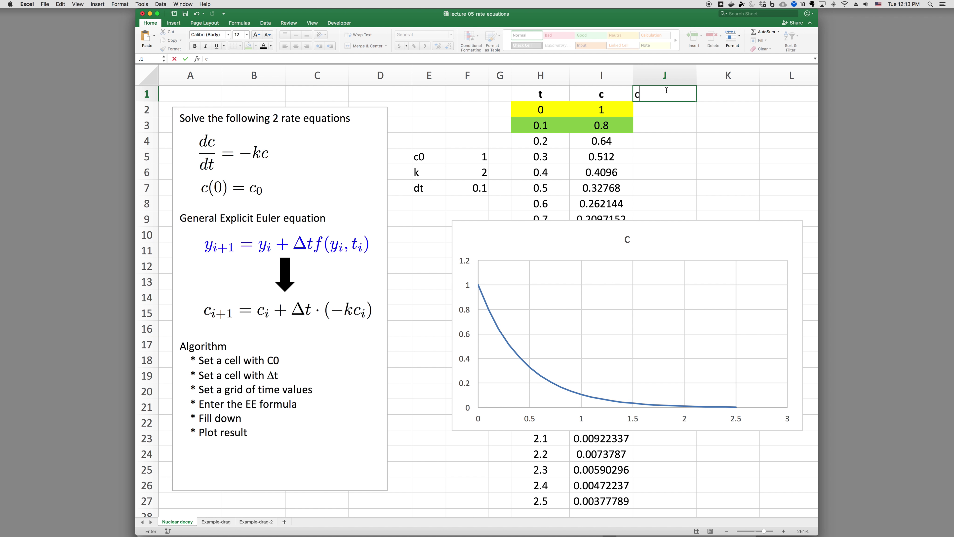
text( excat)
key(BackSpace)
key(BackSpace)
key(BackSpace)
text(act)
key(Return)
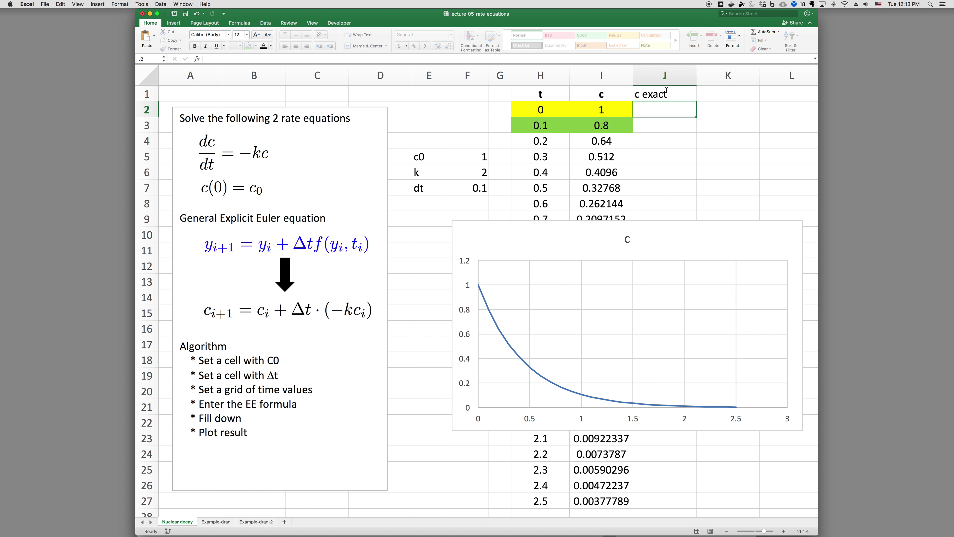
- Compute the exact concentration in J2 with =$F$5*EXP(-$F$6*H2) and fill the formula down to J27
text(=)
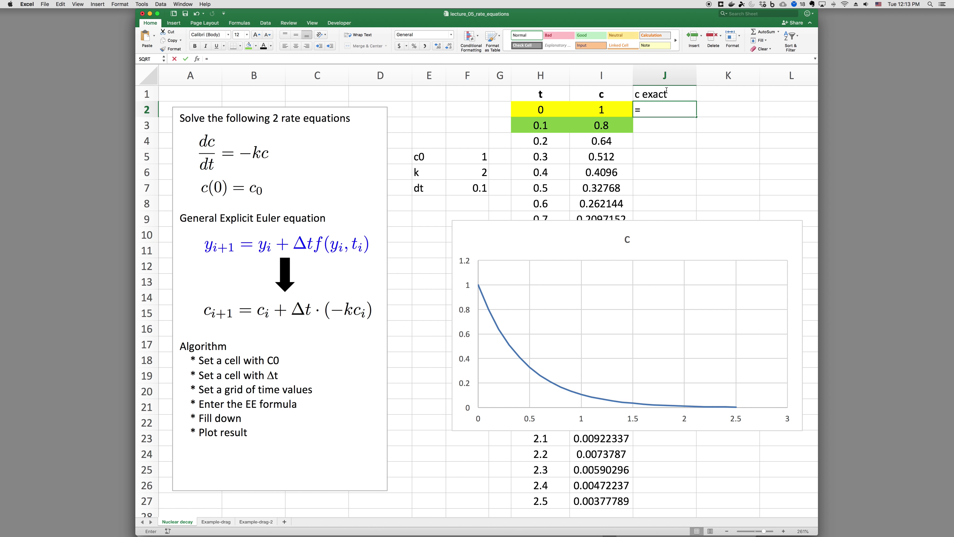
key(Left)
key(Down)
key(Down)
key(Left)
key(Down)
key(Left)
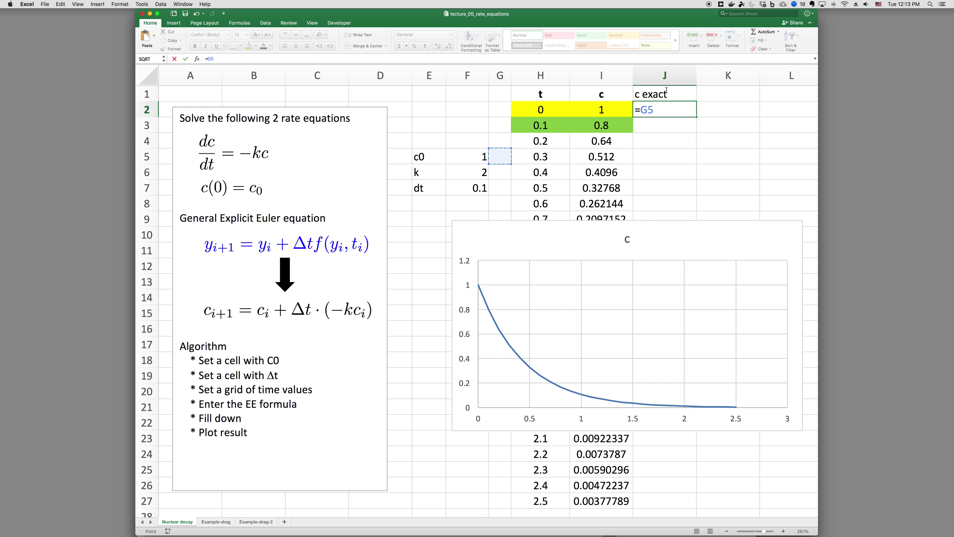
key(Left)
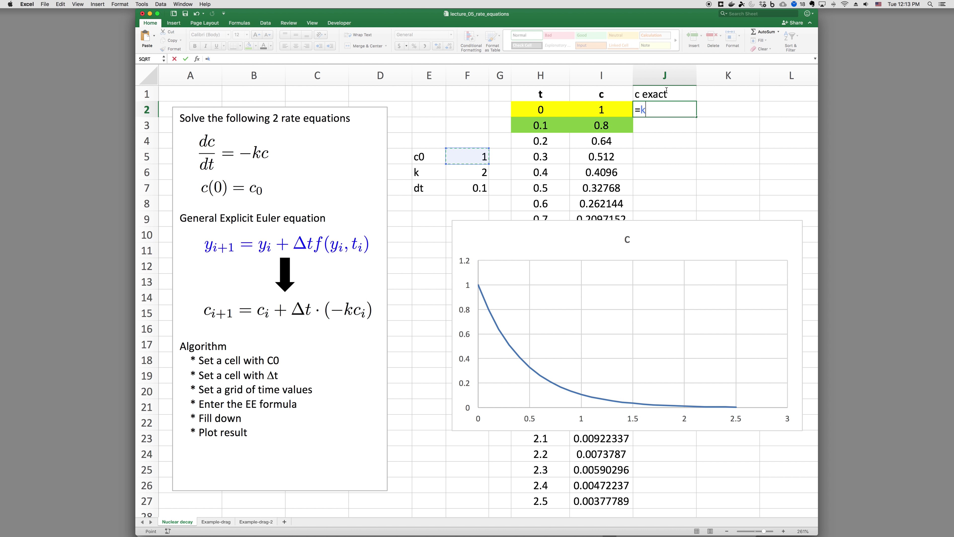
key(BackSpace)
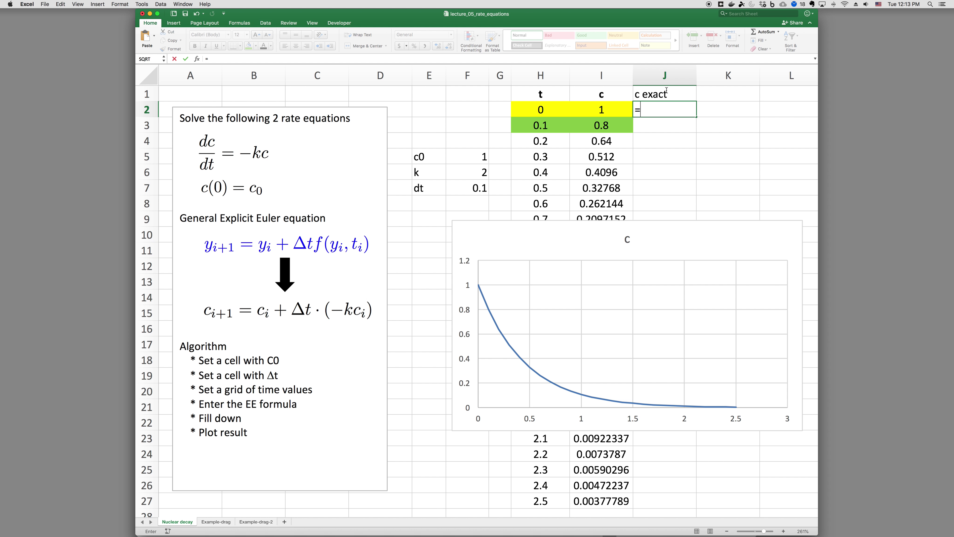
text(F5)
key(super+t)
text(*)
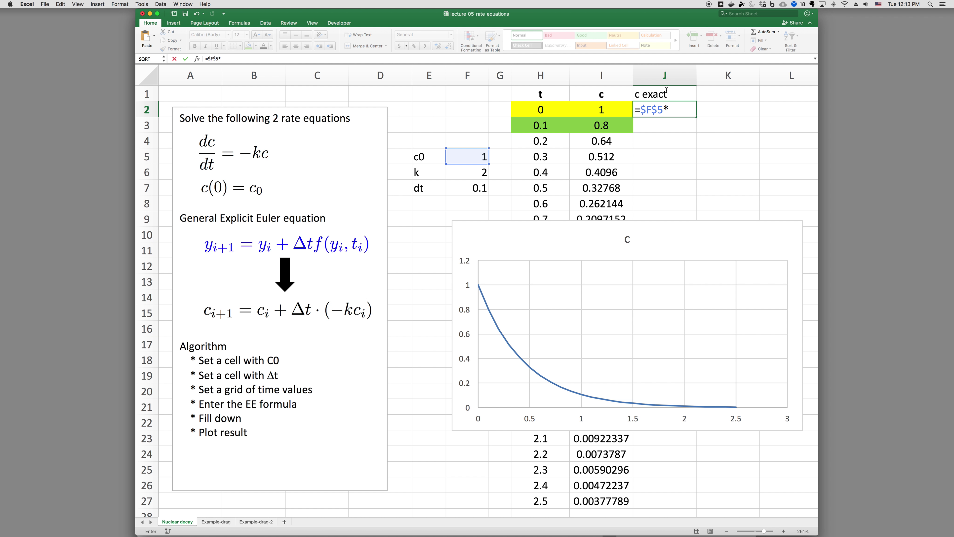
text(exp(-)
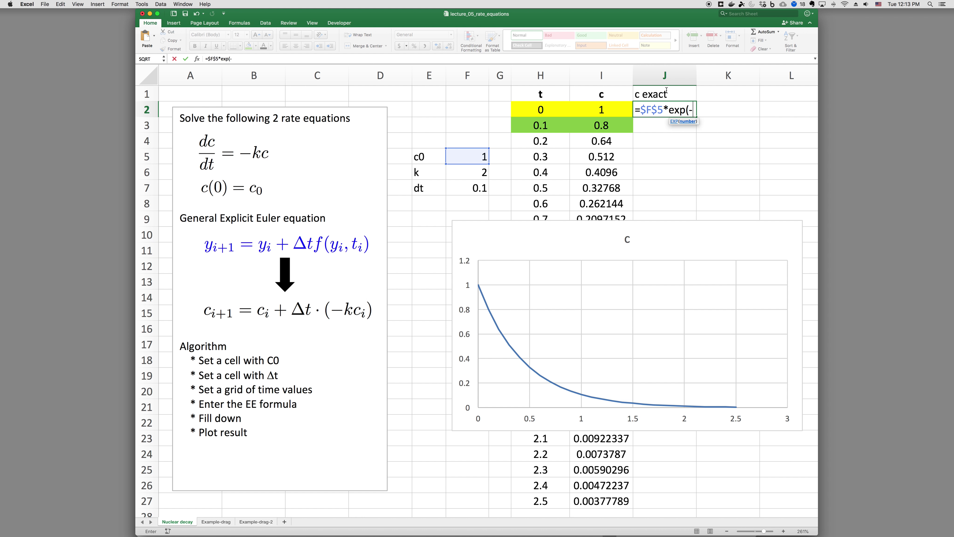
click(468, 173)
key(F4)
text(*)
key(Left)
key(Left)
text())
key(Return)
click(673, 106)
double_click(695, 118)
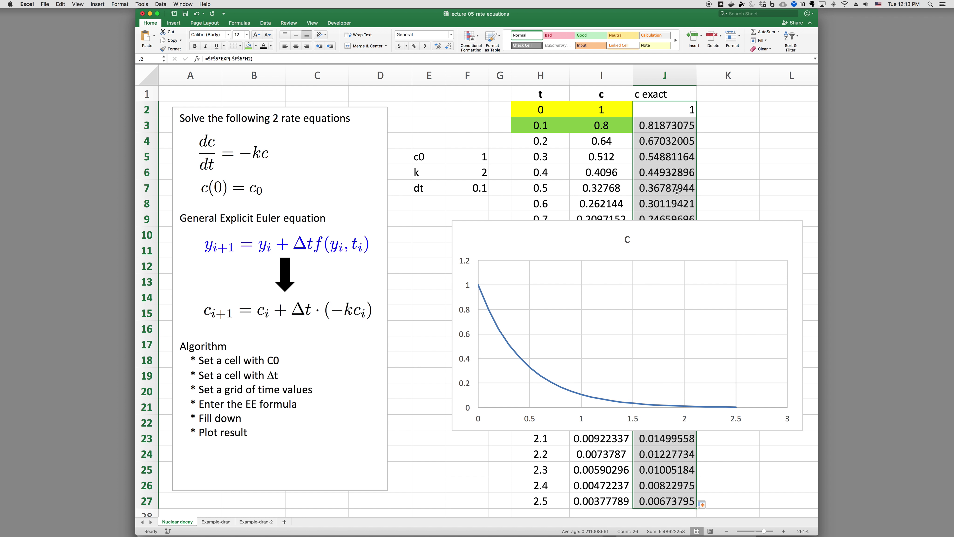
- Extend the decay chart's data range to column J so the exact solution is plotted as a second series
click(714, 229)
drag(632, 101, 691, 100)
click(535, 360)
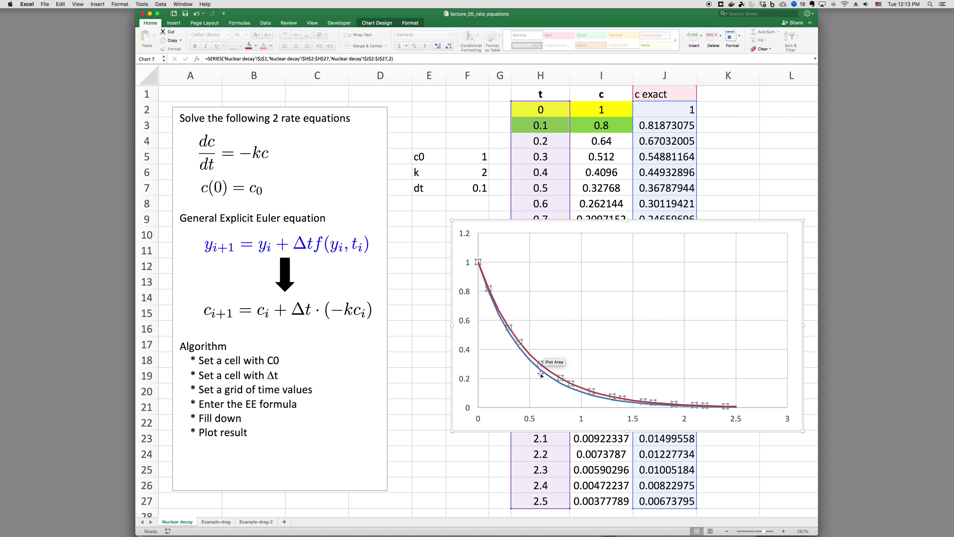
click(541, 373)
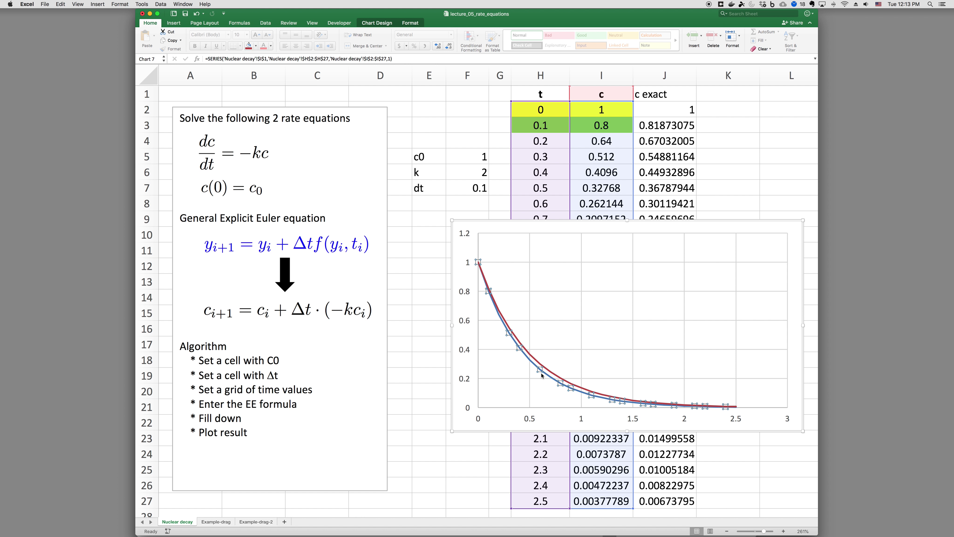
- Set the time step dt in F7 to 0.01
click(474, 190)
text(0.01)
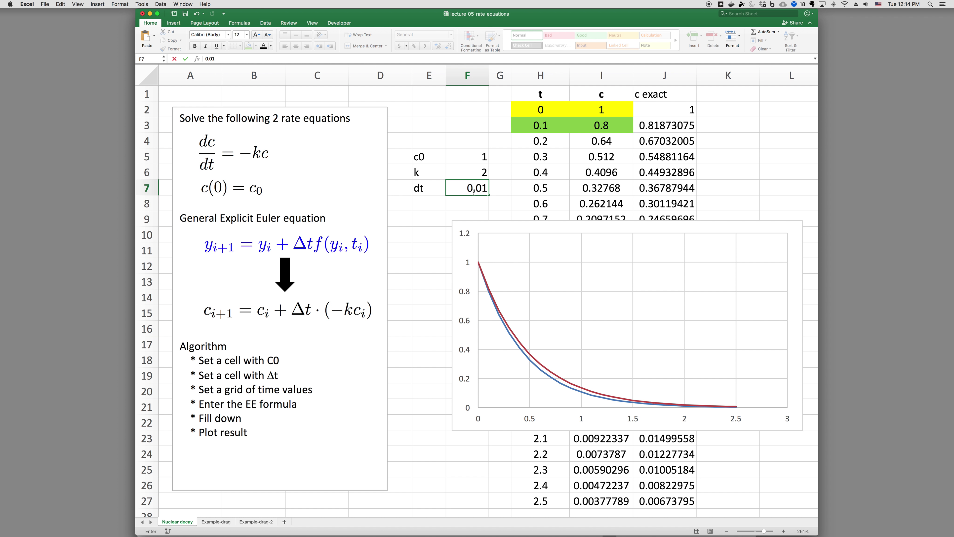
key(Return)
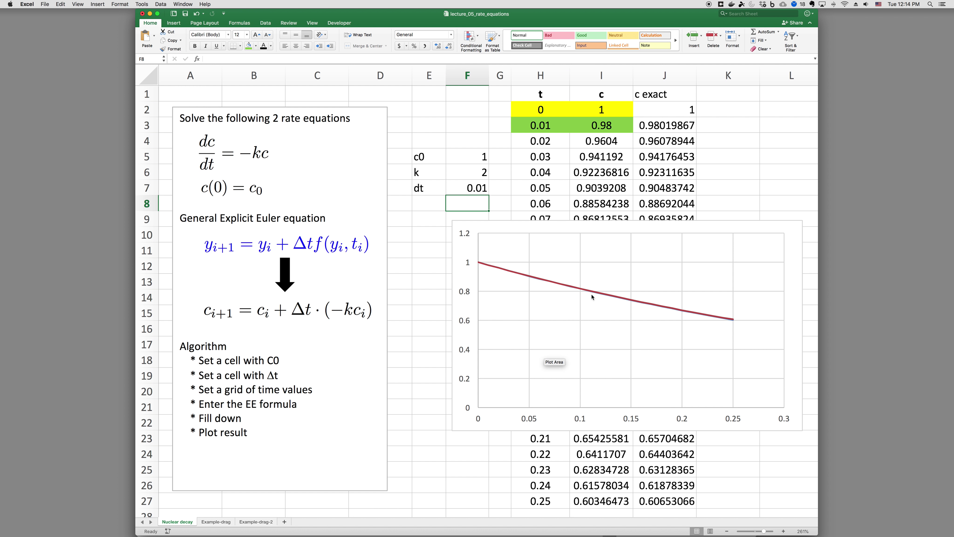
- Set the time step dt in F7 to 0.05
click(478, 192)
text(0.05)
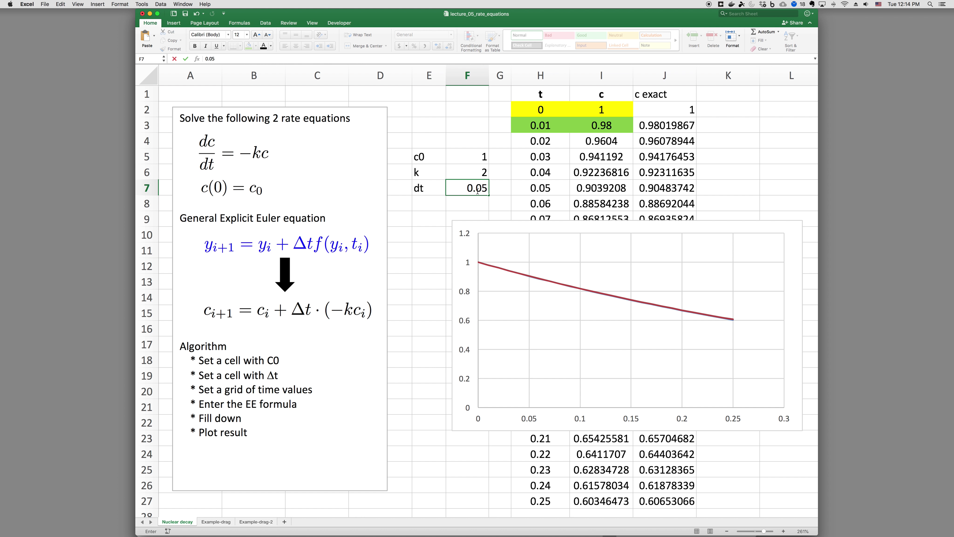
key(Return)
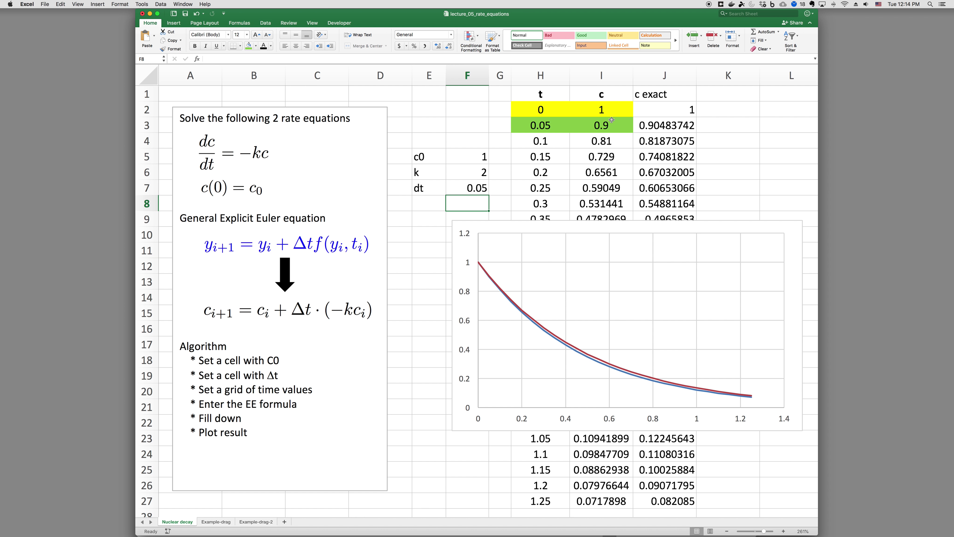
click(487, 142)
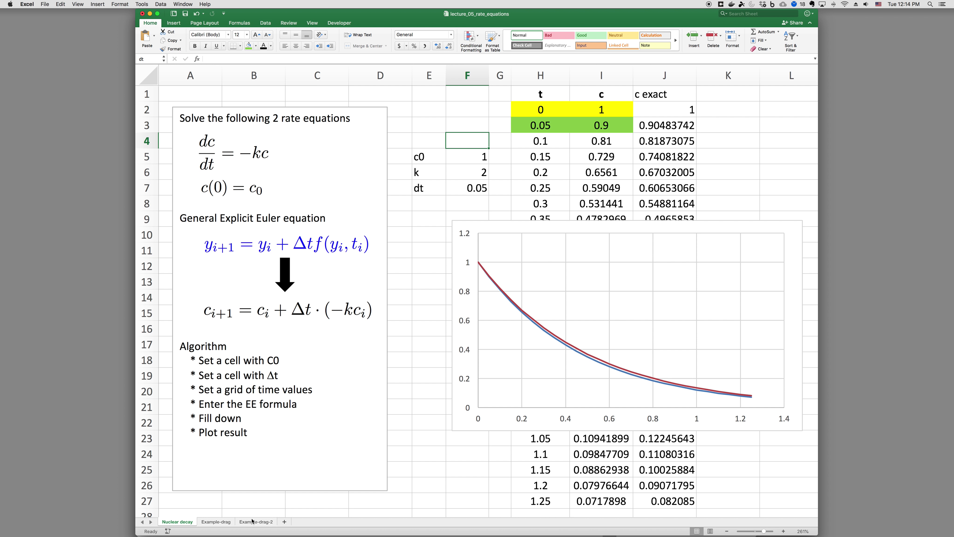
key(super+Tab)
key(super+Tab)
key(super+Tab)
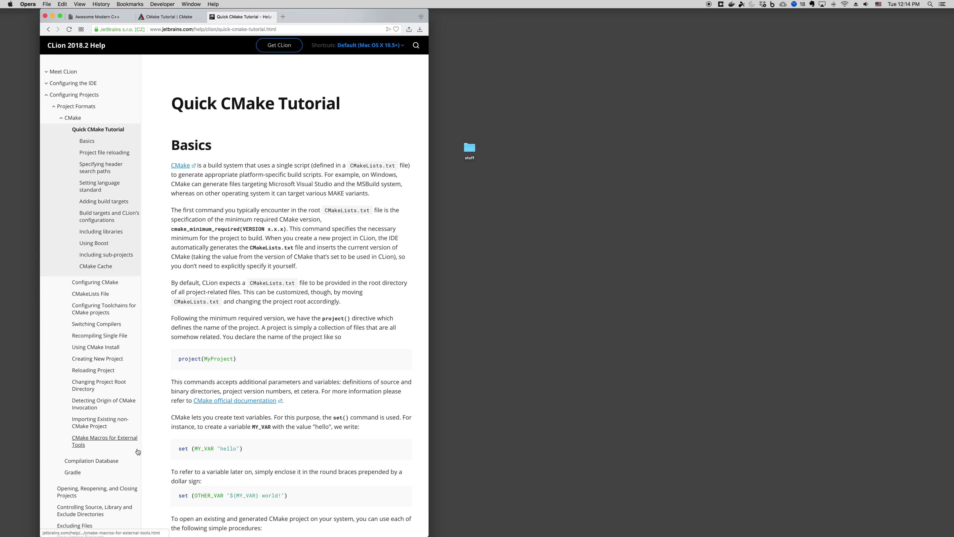
key(ctrl+Right)
key(ctrl+Right)
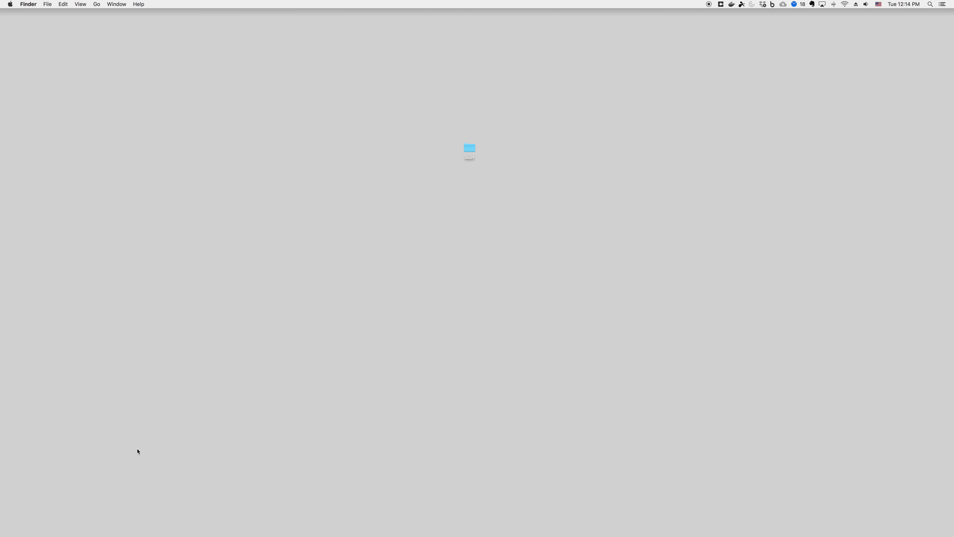
key(ctrl+Left)
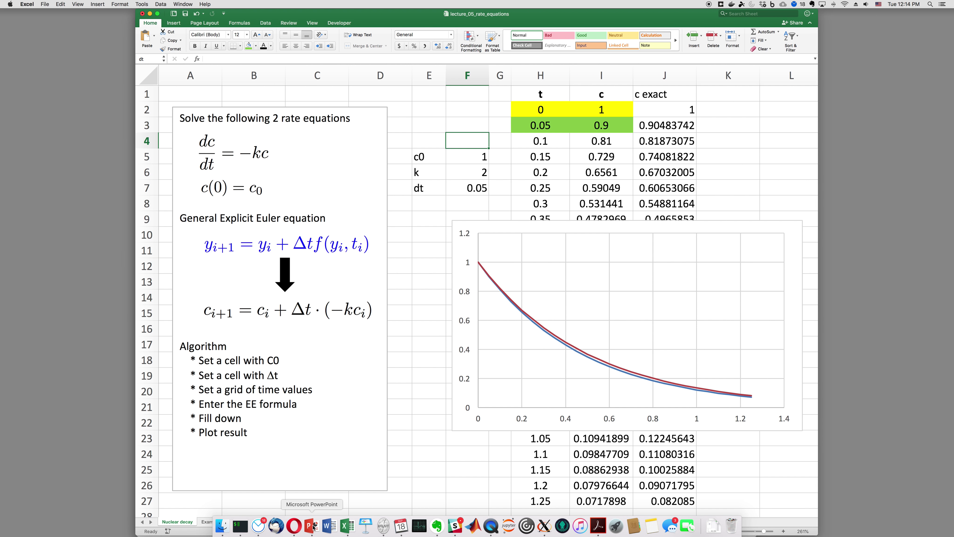
- Switch to the lecture_05_rate_equations presentation in PowerPoint and start the slide show from the "2 Rate Equations?" slide
click(313, 527)
click(282, 455)
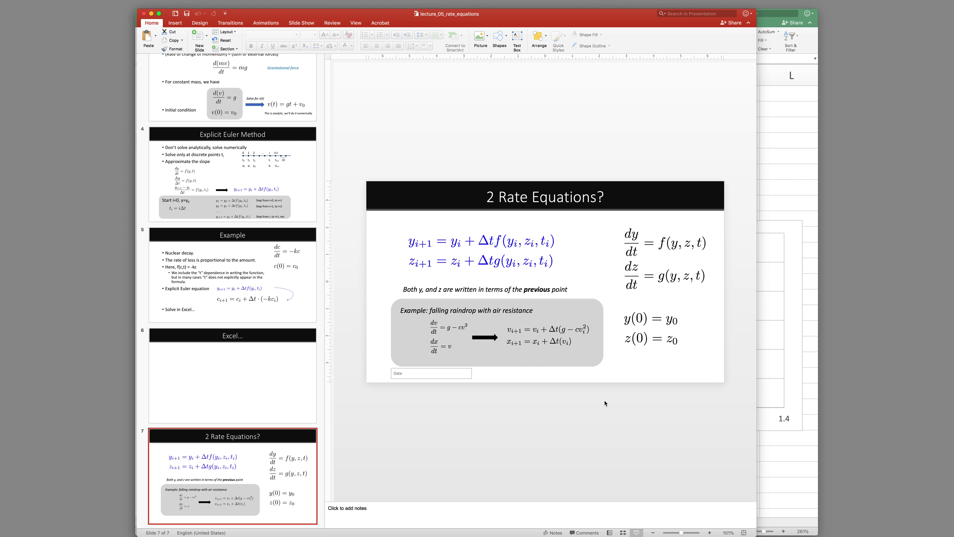
key(super+shift+Return)
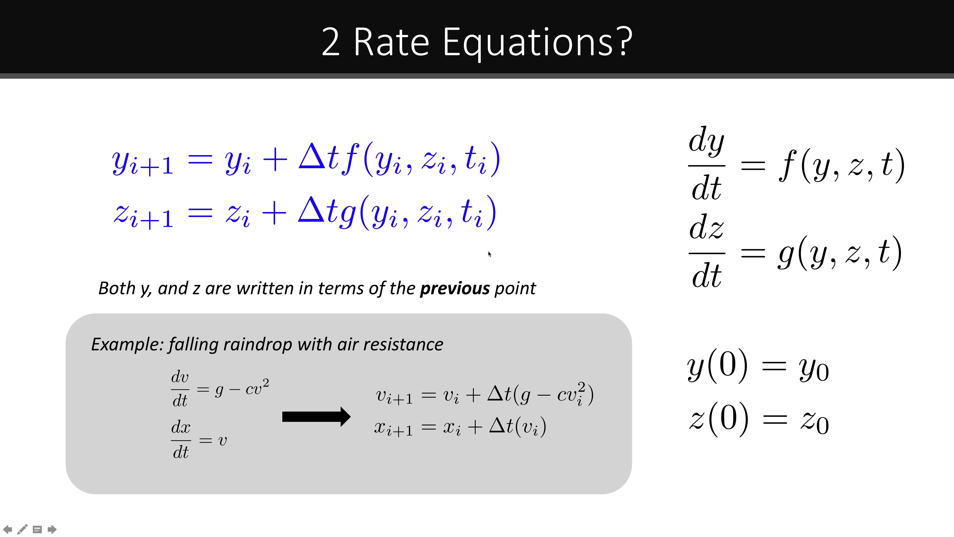